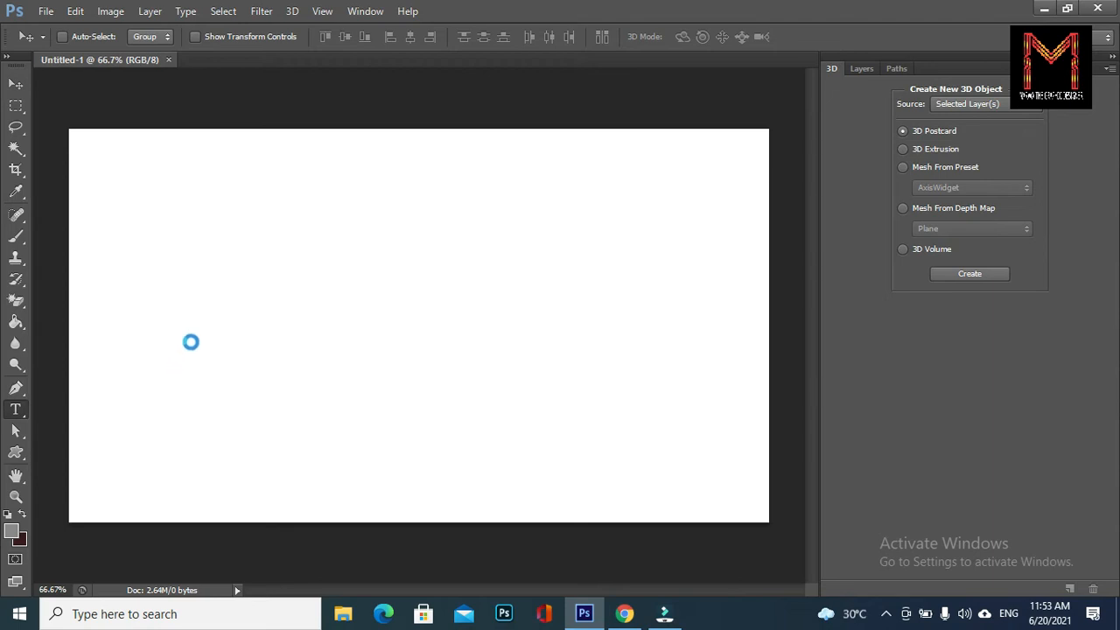
- Add the text "MGD" in the left half of the blank canvas and commit it
left_click(195, 314)
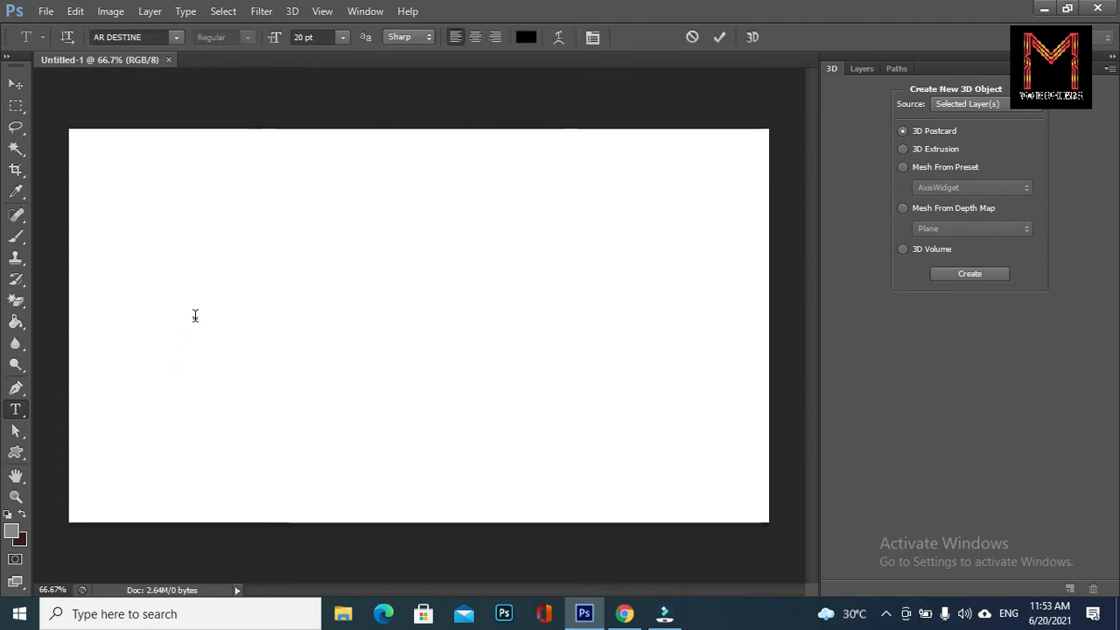
type("MGD")
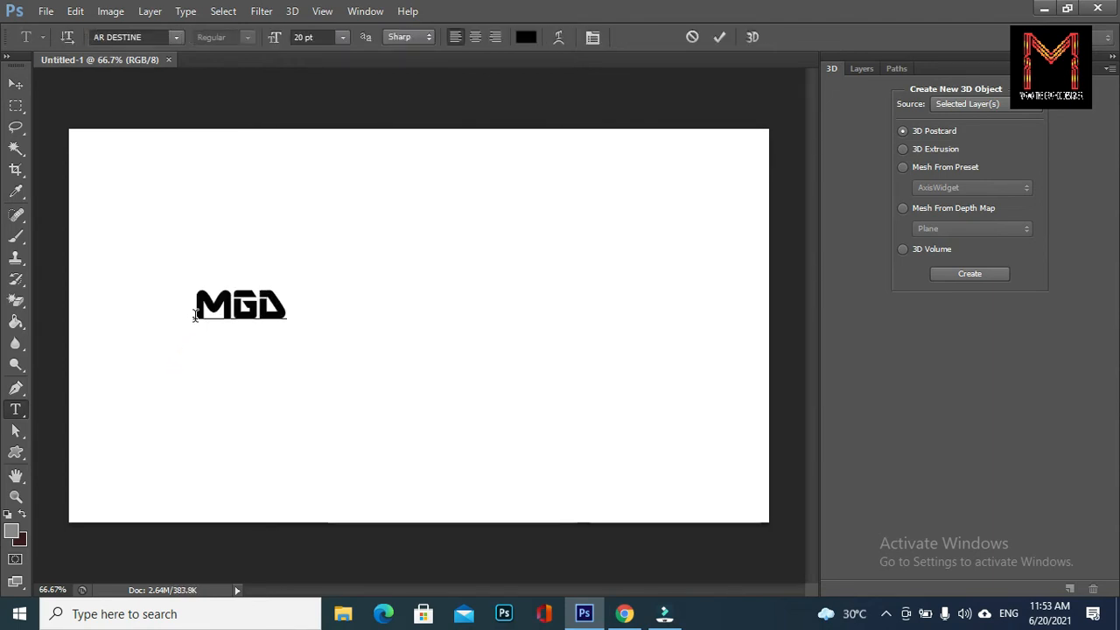
left_click(719, 39)
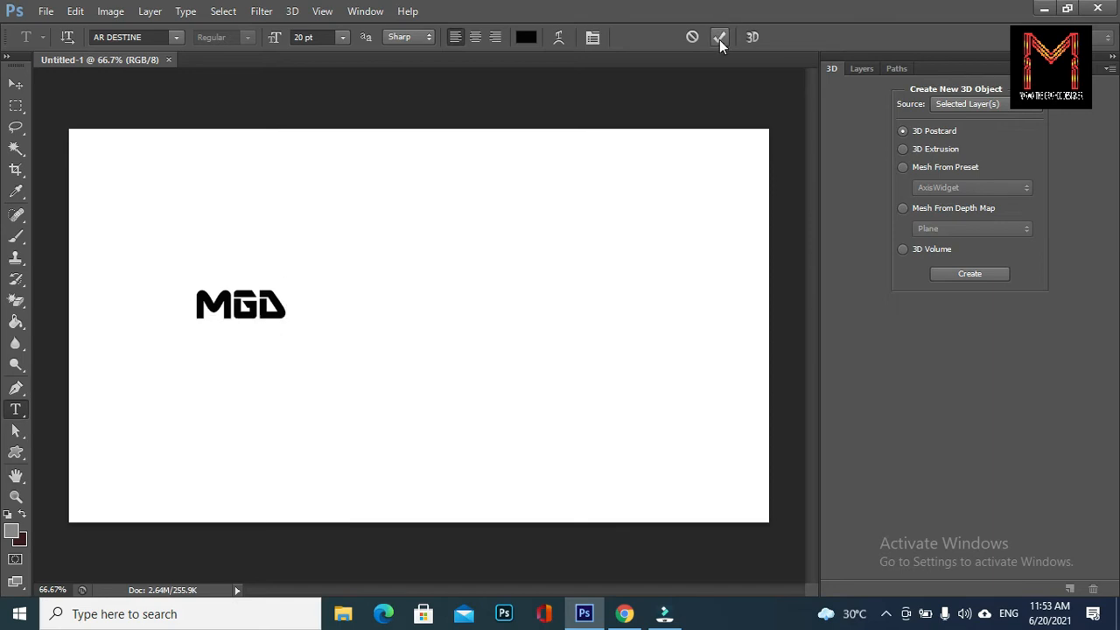
- Scale the MGD text to about 352% and move it near the middle of the canvas with Free Transform
key("v")
key("ctrl+t")
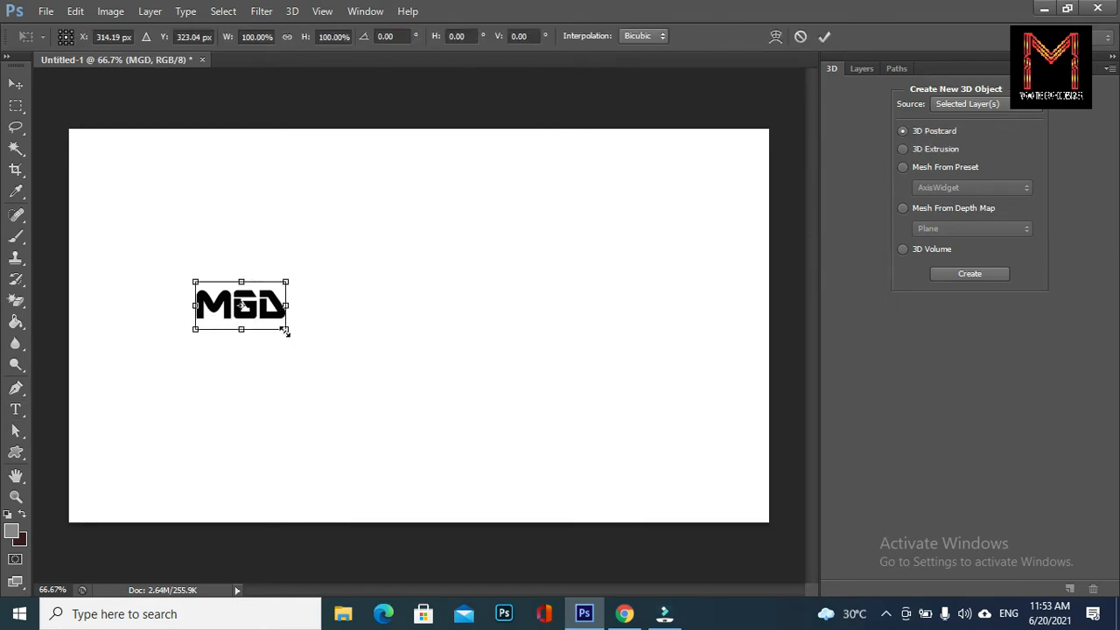
left_click_drag(285, 330, 399, 391)
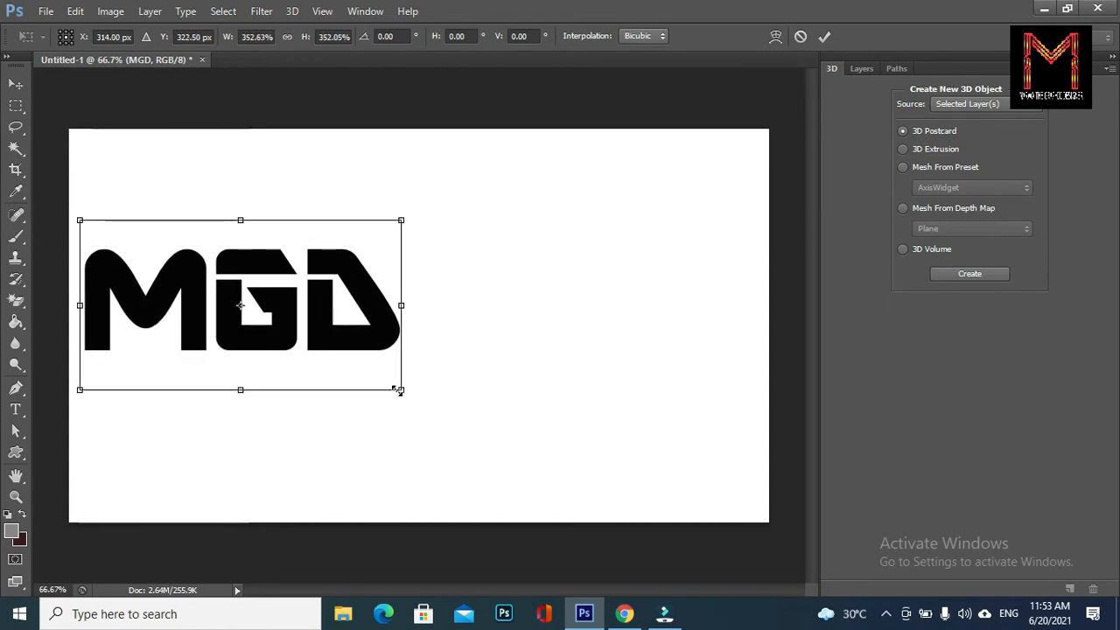
left_click_drag(256, 272, 445, 266)
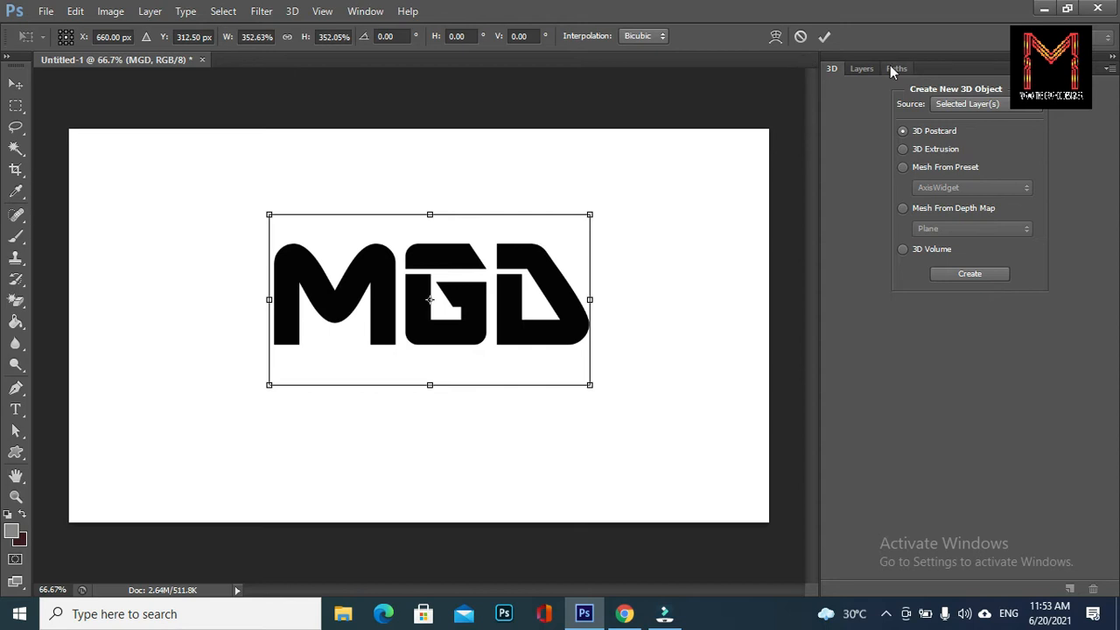
left_click(867, 68)
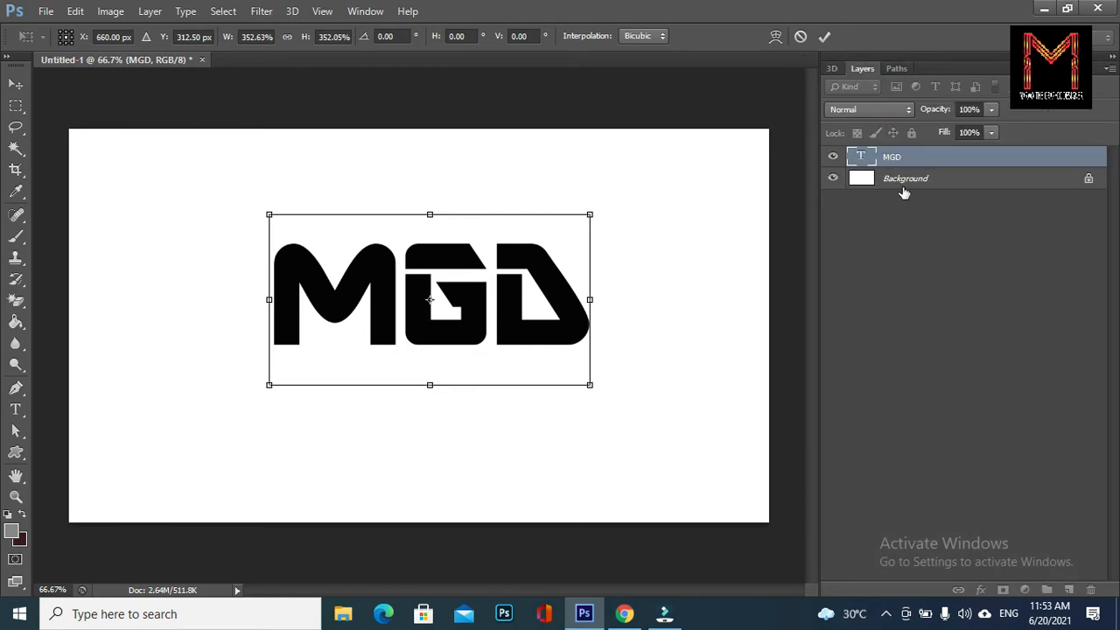
left_click(825, 38)
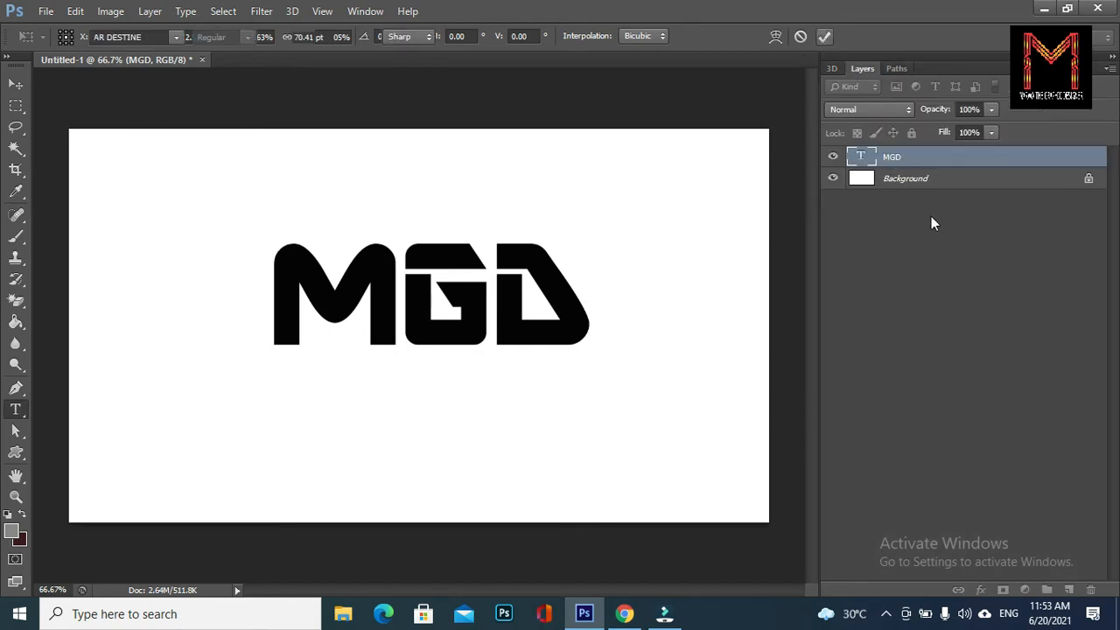
- Align the MGD text layer with the Background layer on their vertical and horizontal centers
left_click(927, 183, "shift")
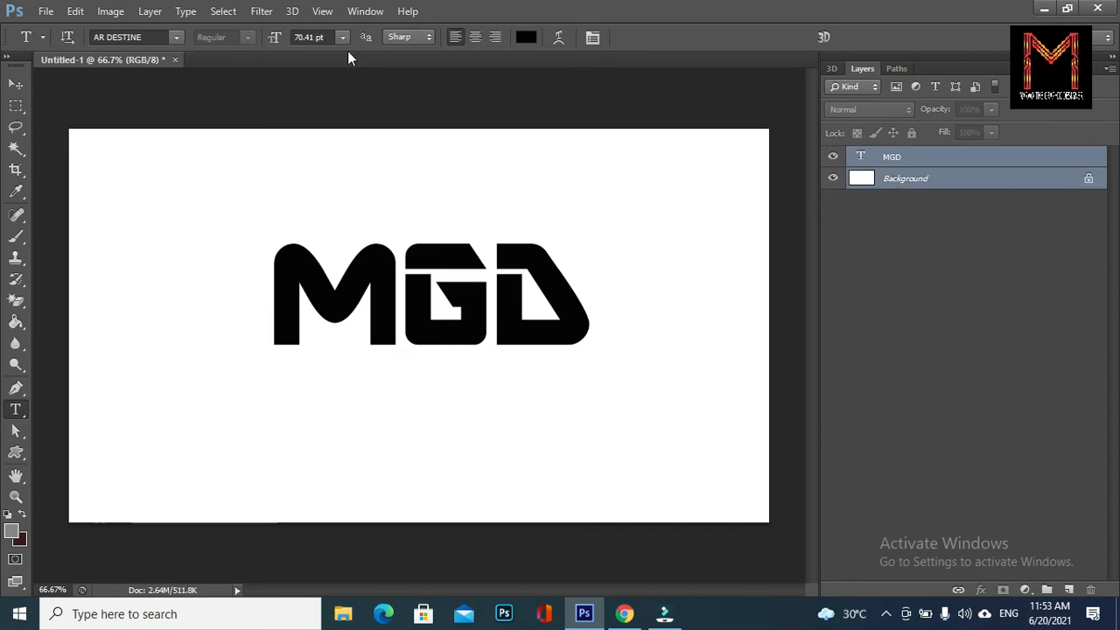
left_click(15, 84)
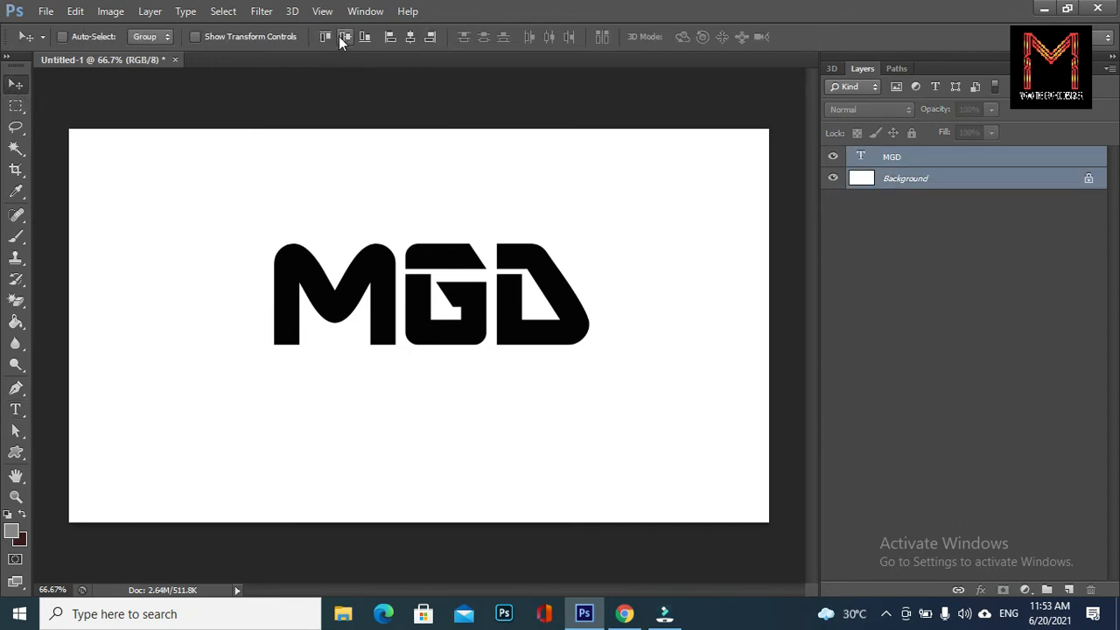
left_click(342, 37)
left_click(409, 37)
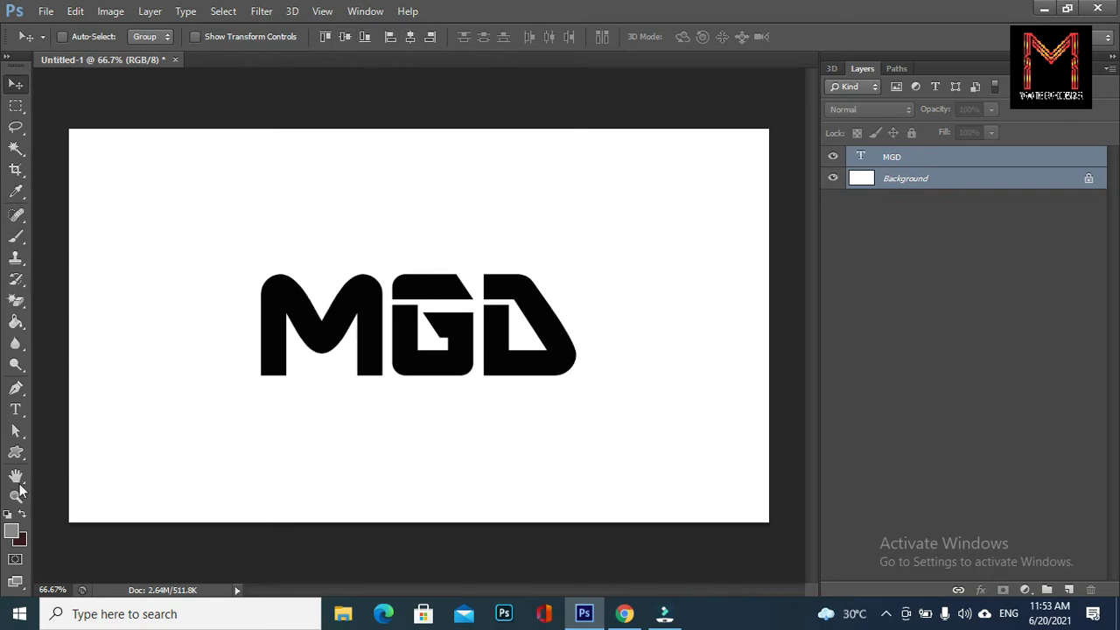
- Warp the MGD text with the Fisheye style at a bend of +25%
left_click(16, 411)
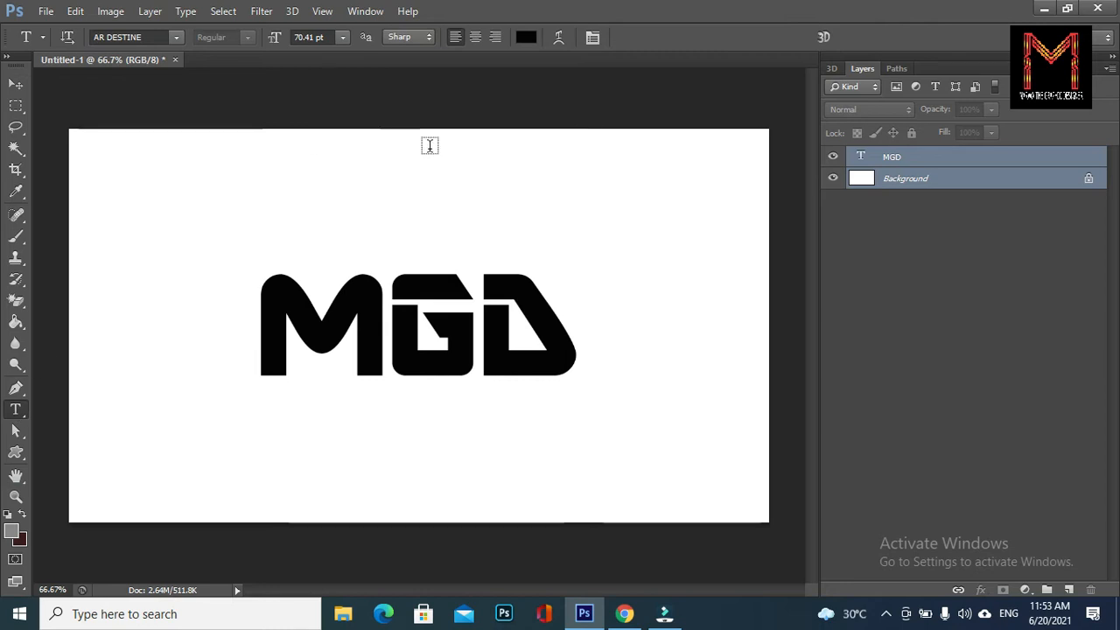
left_click(926, 329)
left_click(906, 161)
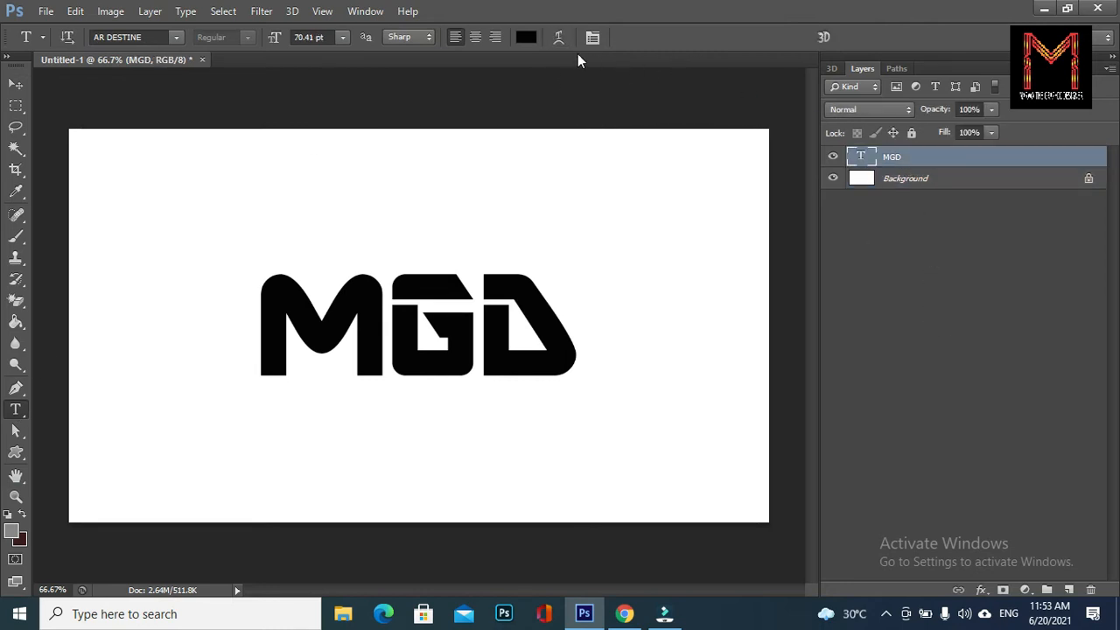
left_click(553, 39)
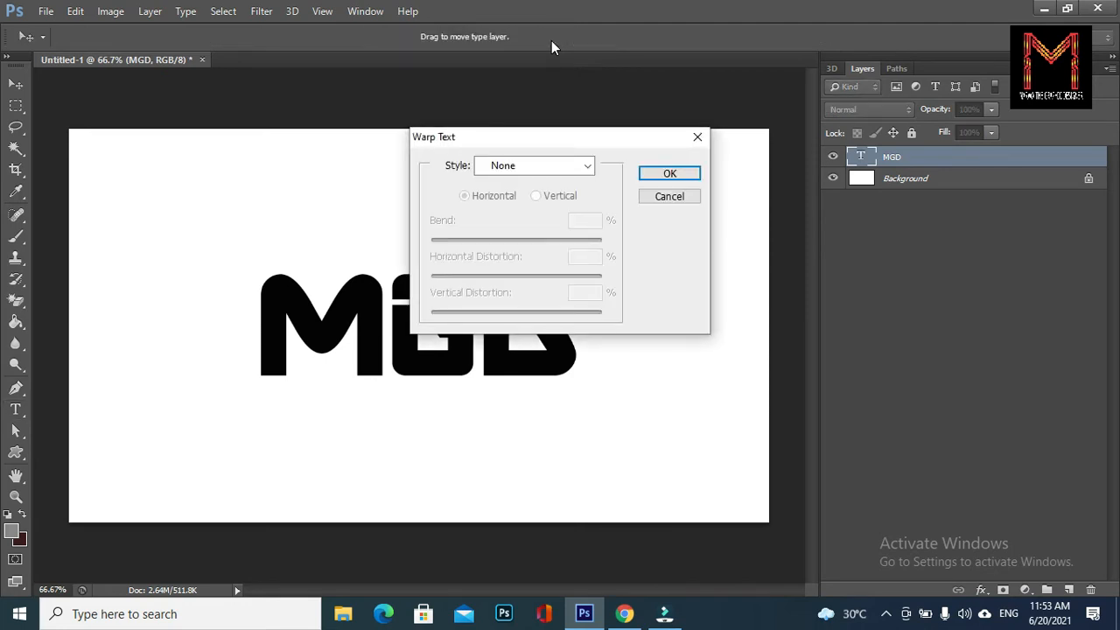
left_click(588, 168)
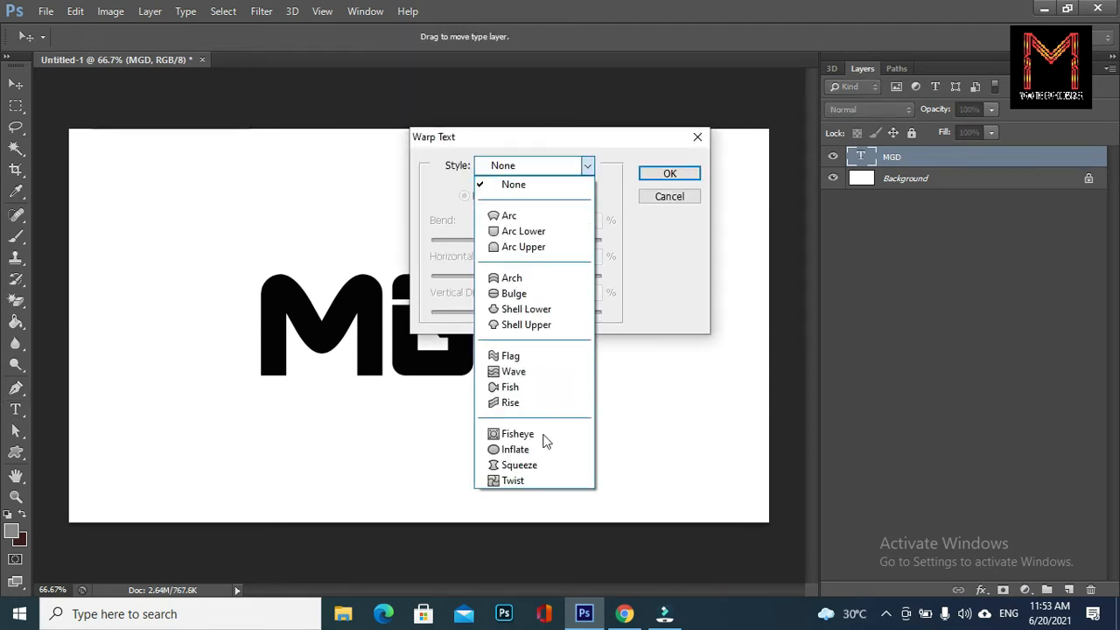
left_click(525, 434)
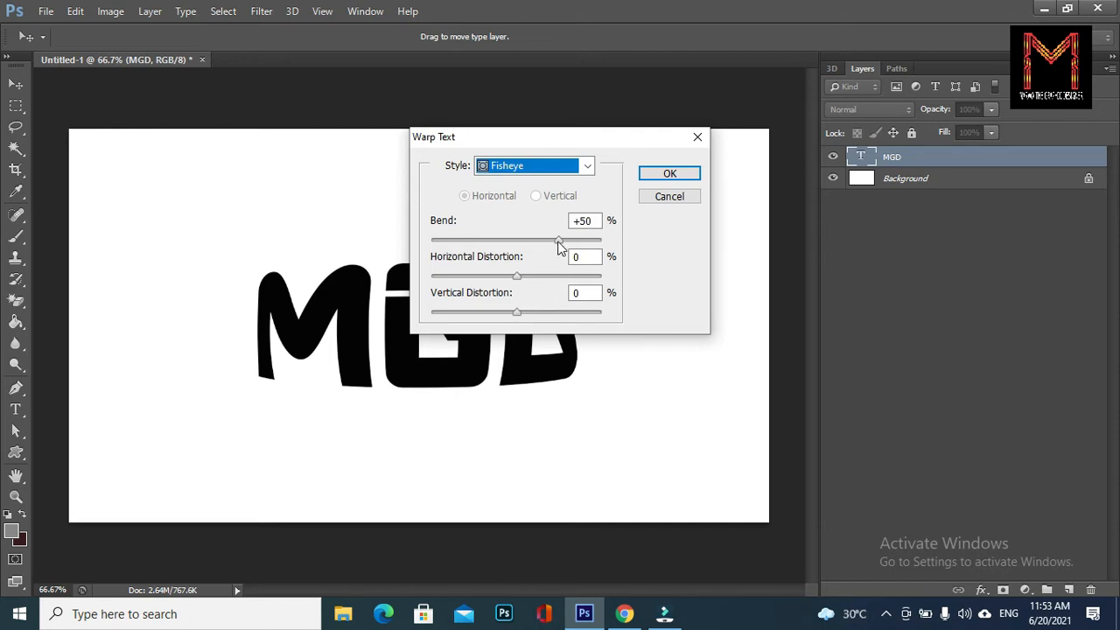
left_click_drag(560, 241, 536, 241)
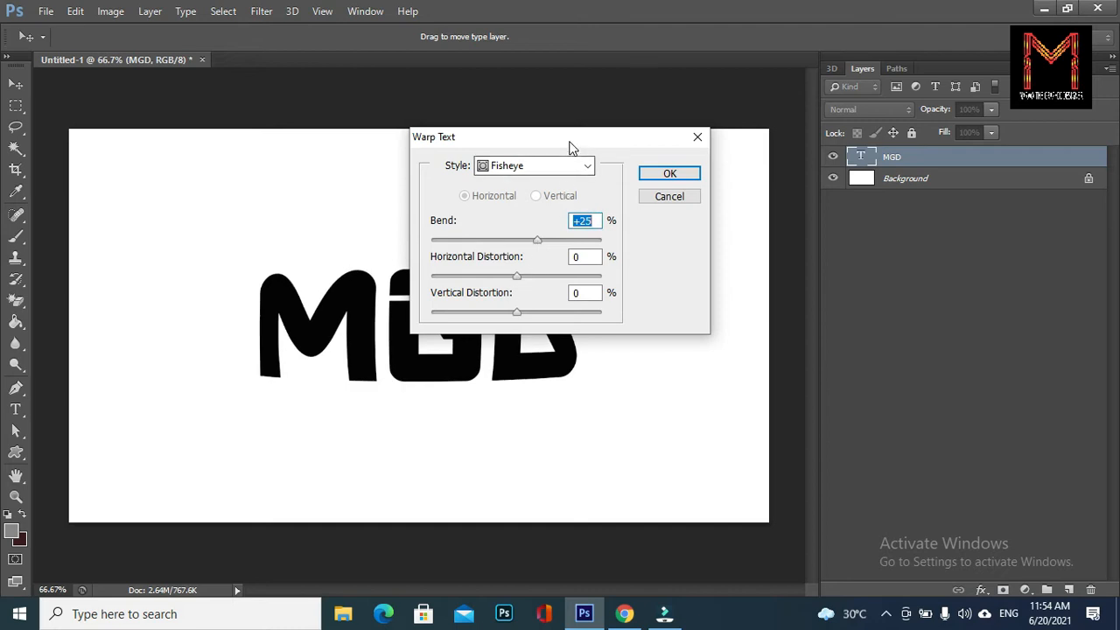
left_click_drag(582, 142, 820, 137)
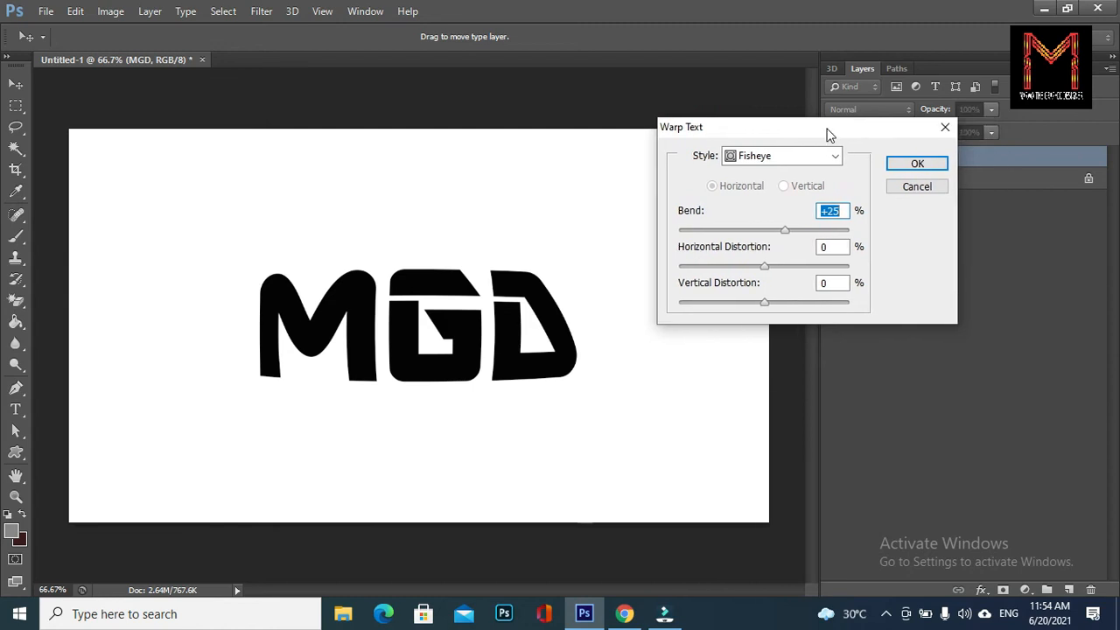
left_click(921, 171)
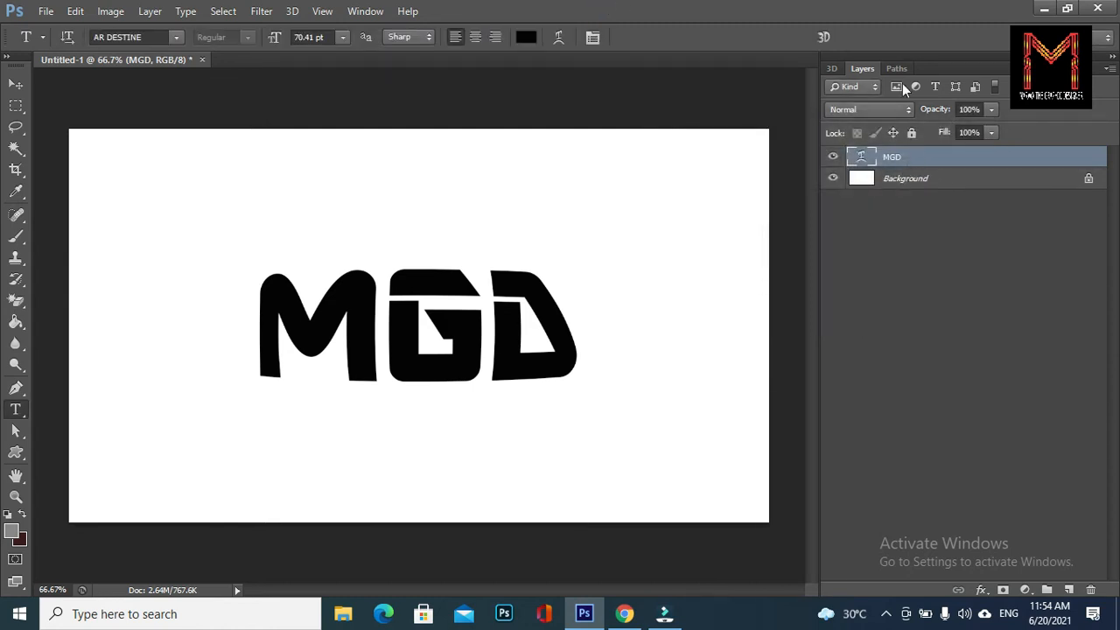
- Create a new 3D extrusion from the MGD text layer and filter the 3D scene list to materials only
right_click(923, 159)
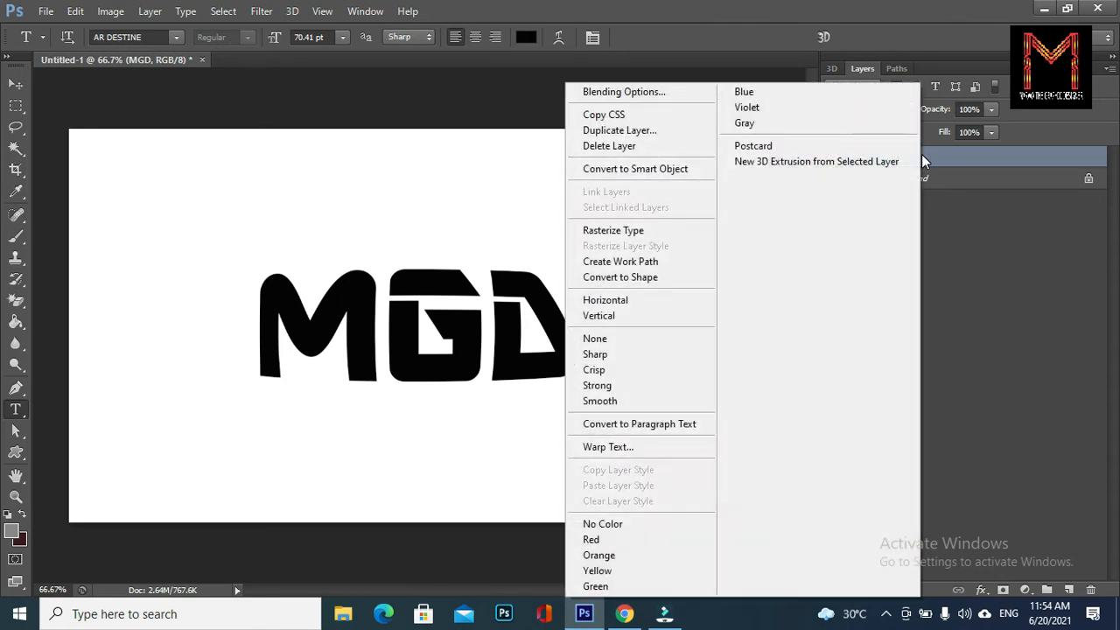
left_click(745, 163)
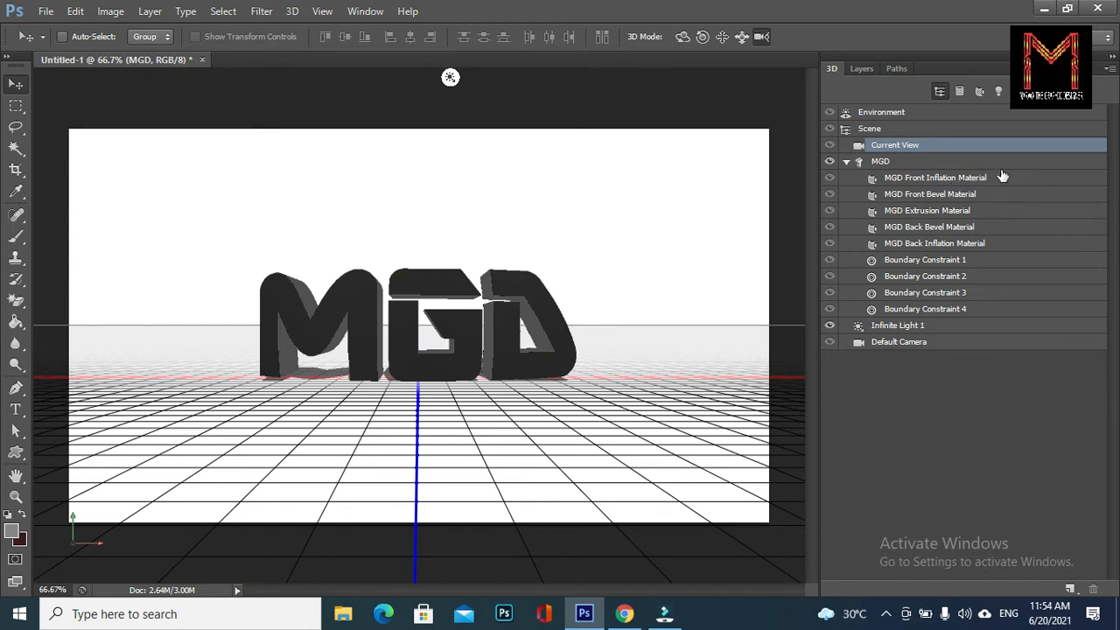
left_click(978, 92)
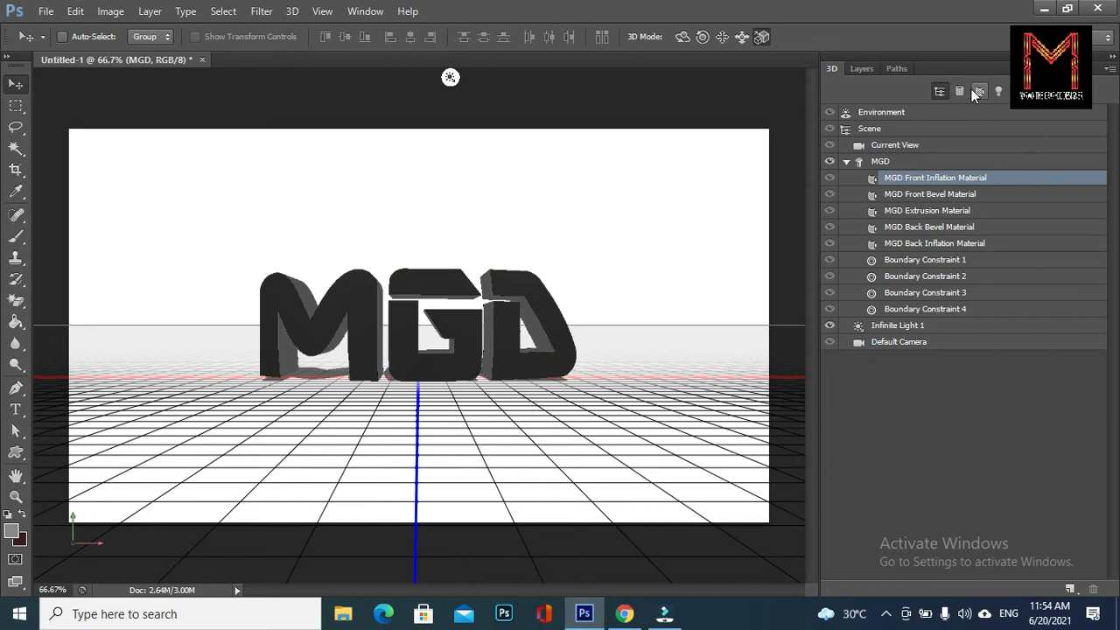
left_click(973, 90)
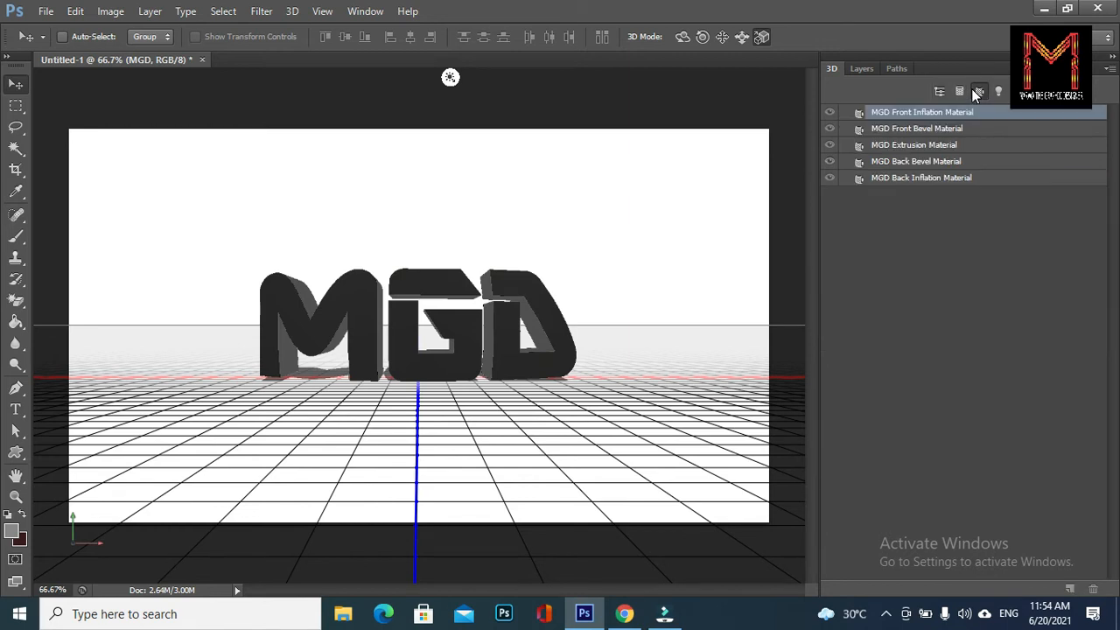
- Set the specular color of MGD Front Inflation Material to cyan (RGB 5, 235, 249) and close its properties
double_click(859, 116)
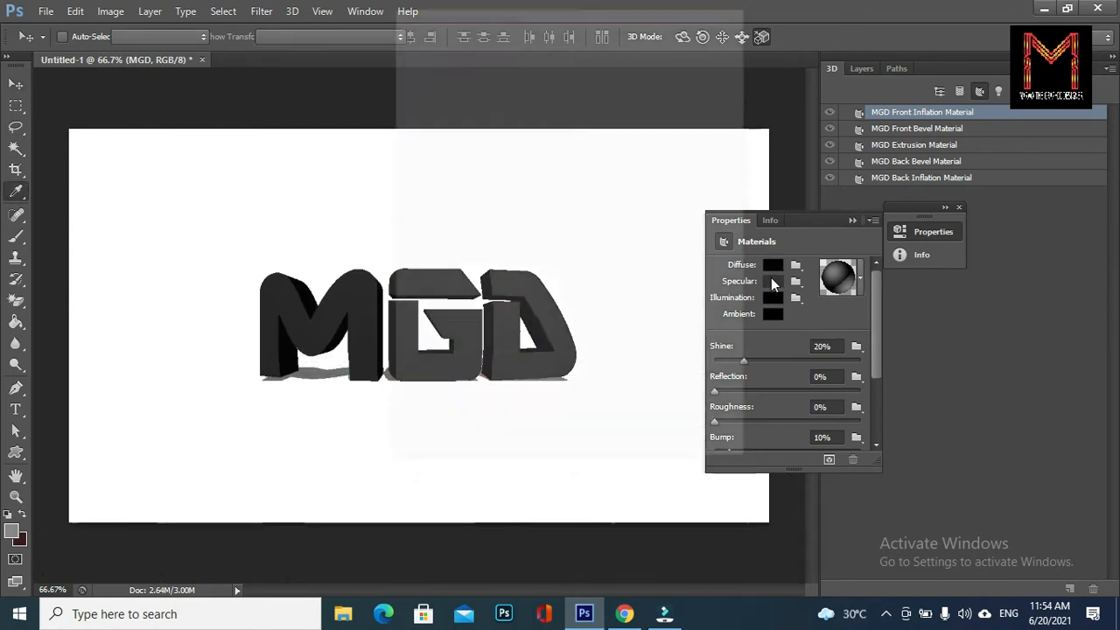
left_click(772, 282)
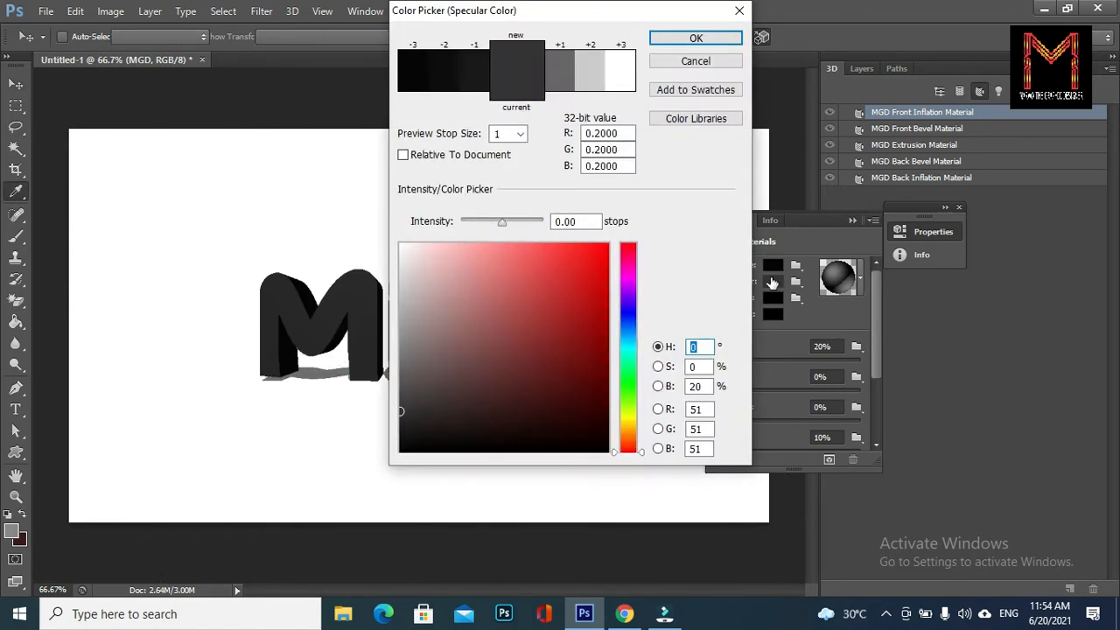
left_click(628, 347)
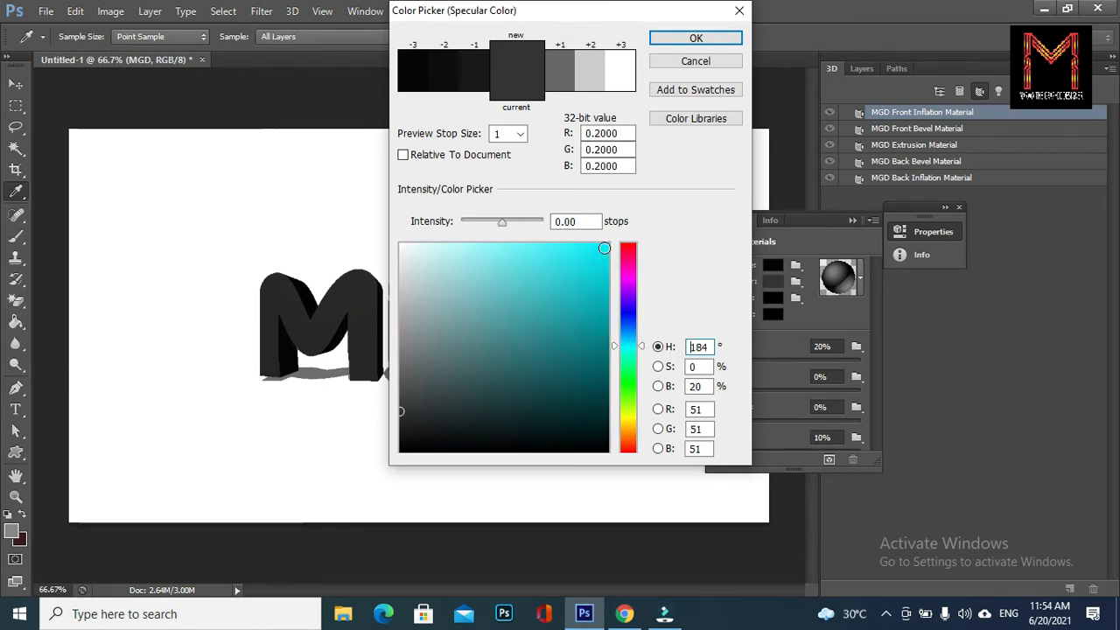
left_click(604, 248)
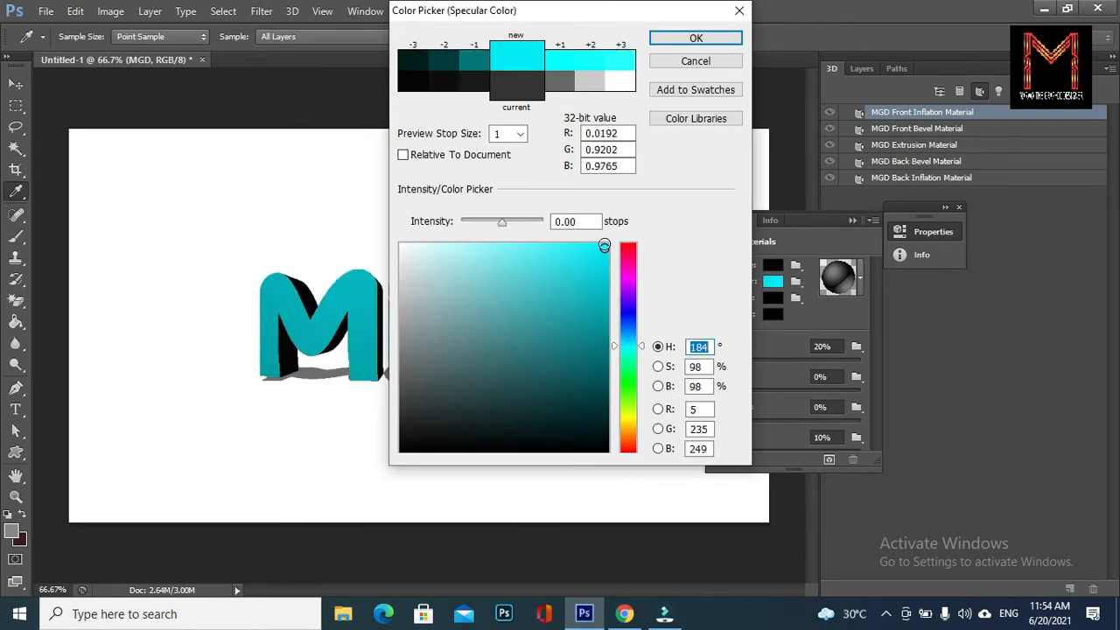
left_click(670, 39)
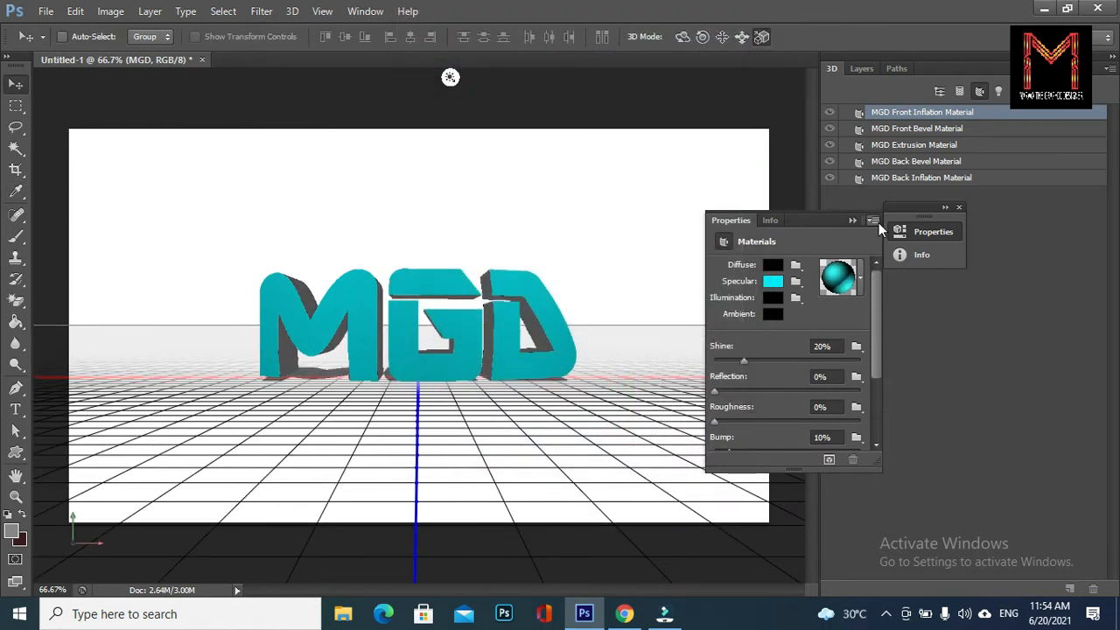
left_click(959, 207)
- Set the specular color of MGD Extrusion Material to orange-yellow (RGB 250, 178, 5)
left_click(860, 149)
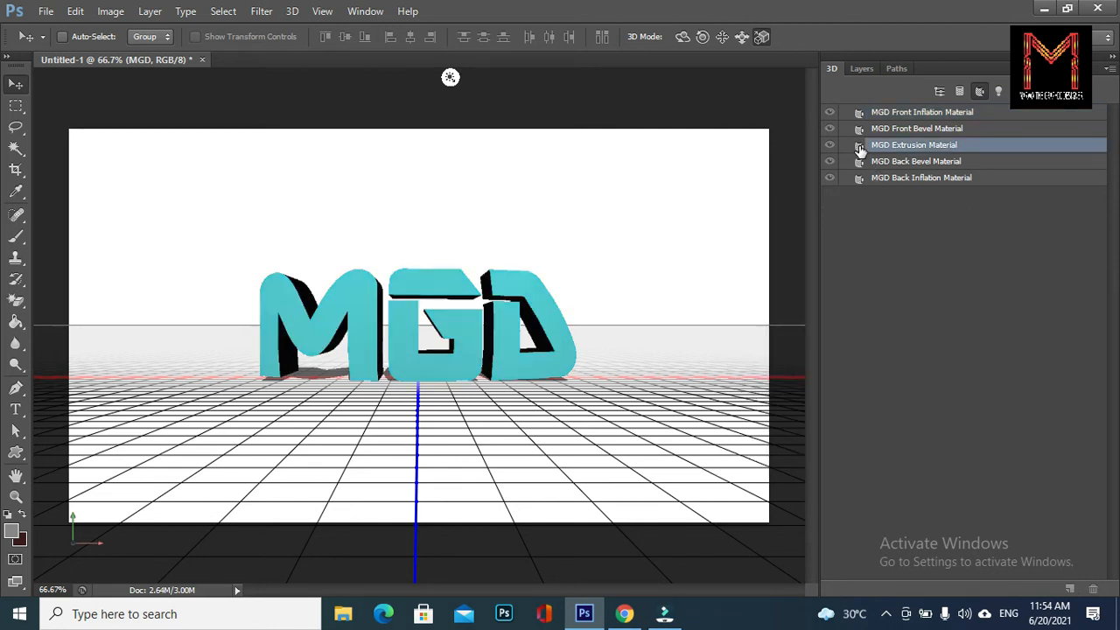
double_click(860, 149)
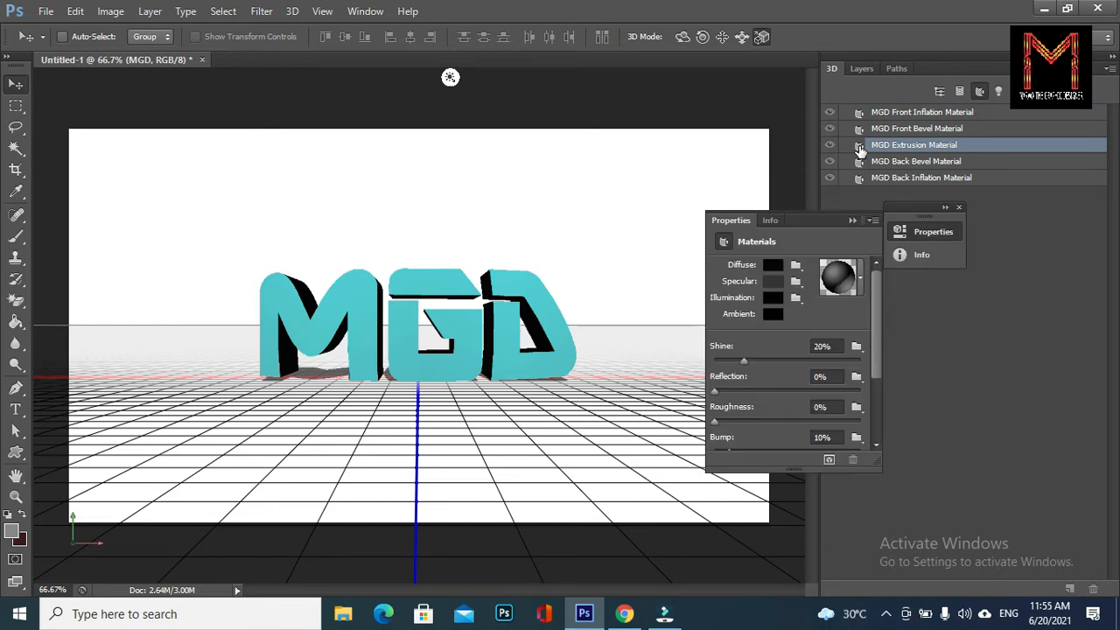
left_click(771, 268)
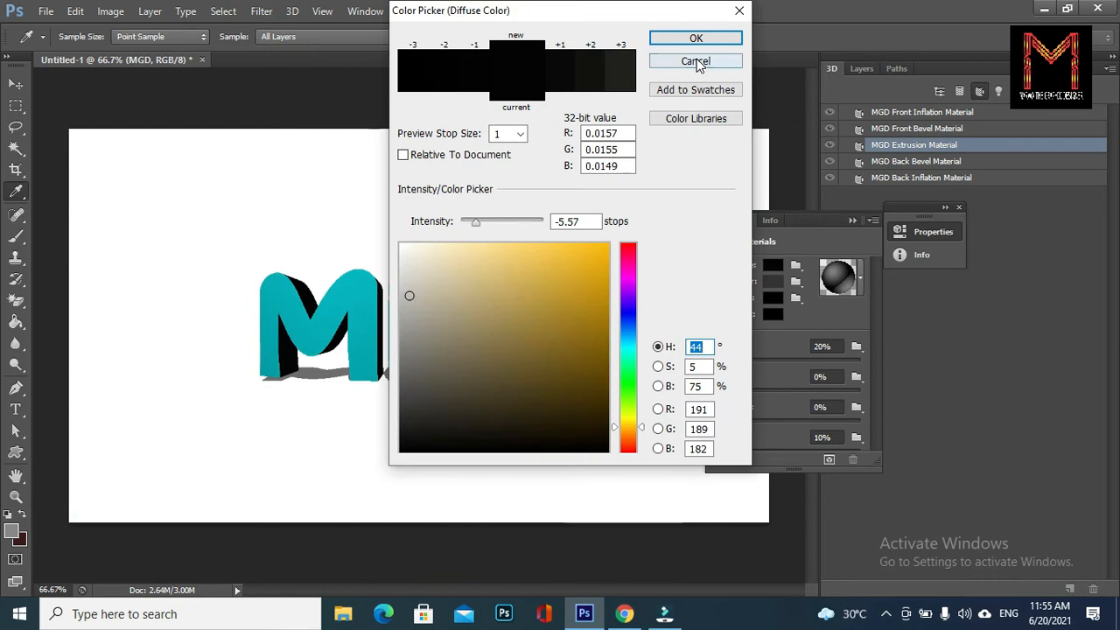
left_click(696, 61)
left_click(772, 281)
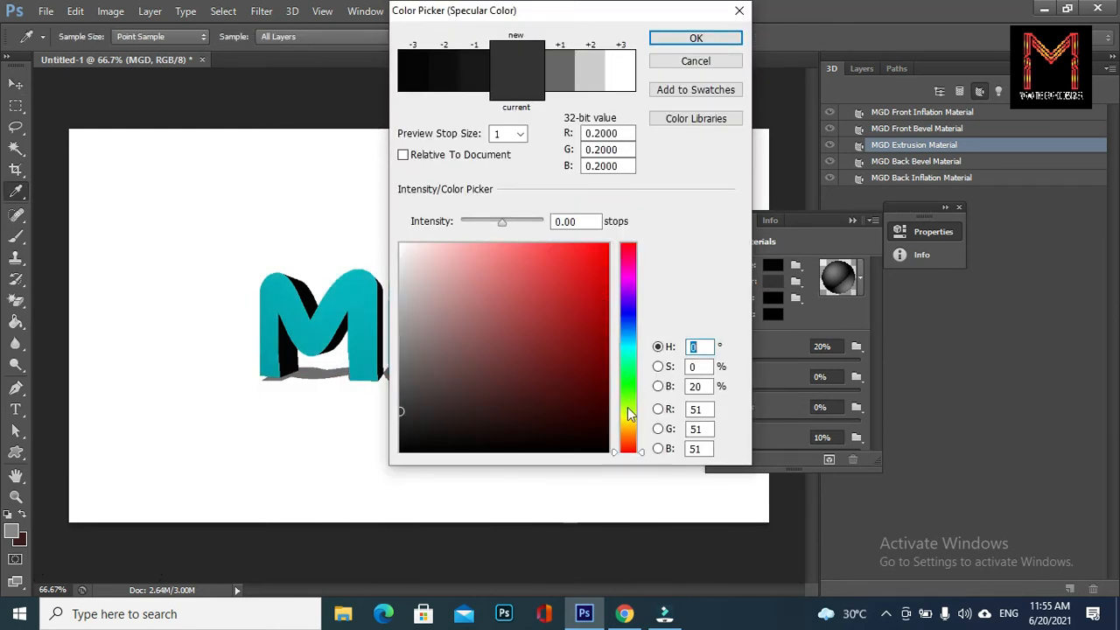
left_click_drag(630, 435, 629, 427)
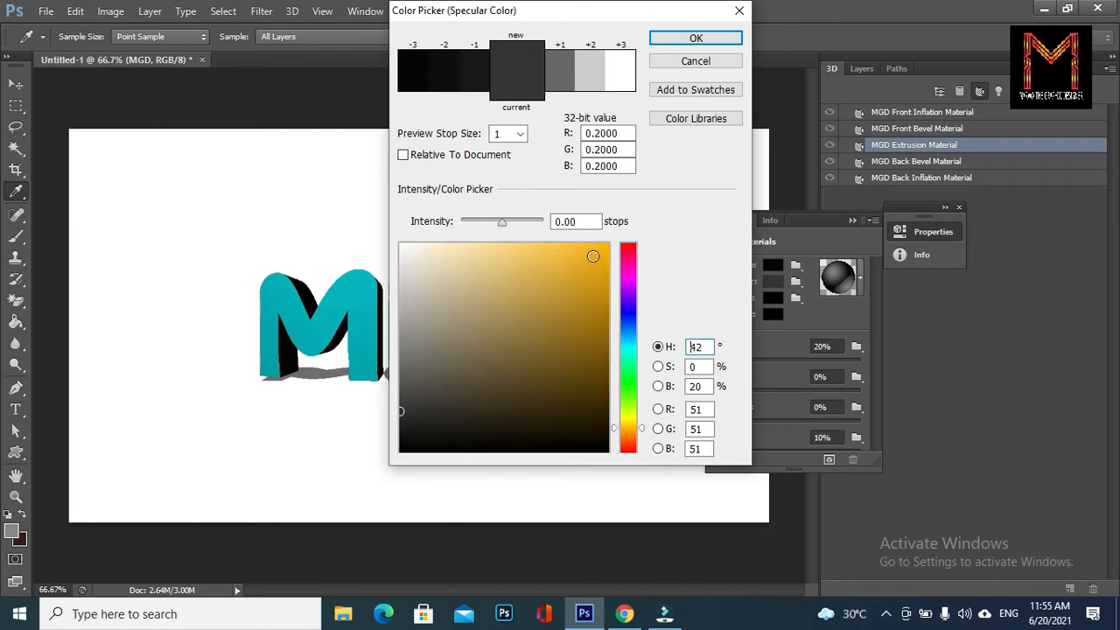
left_click(604, 248)
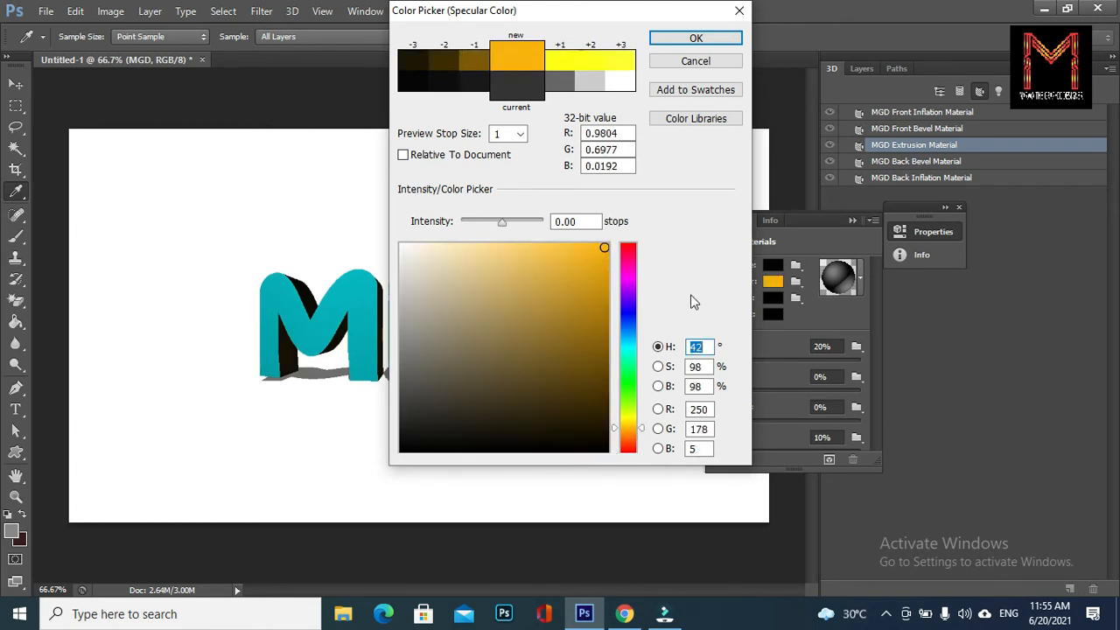
left_click(696, 40)
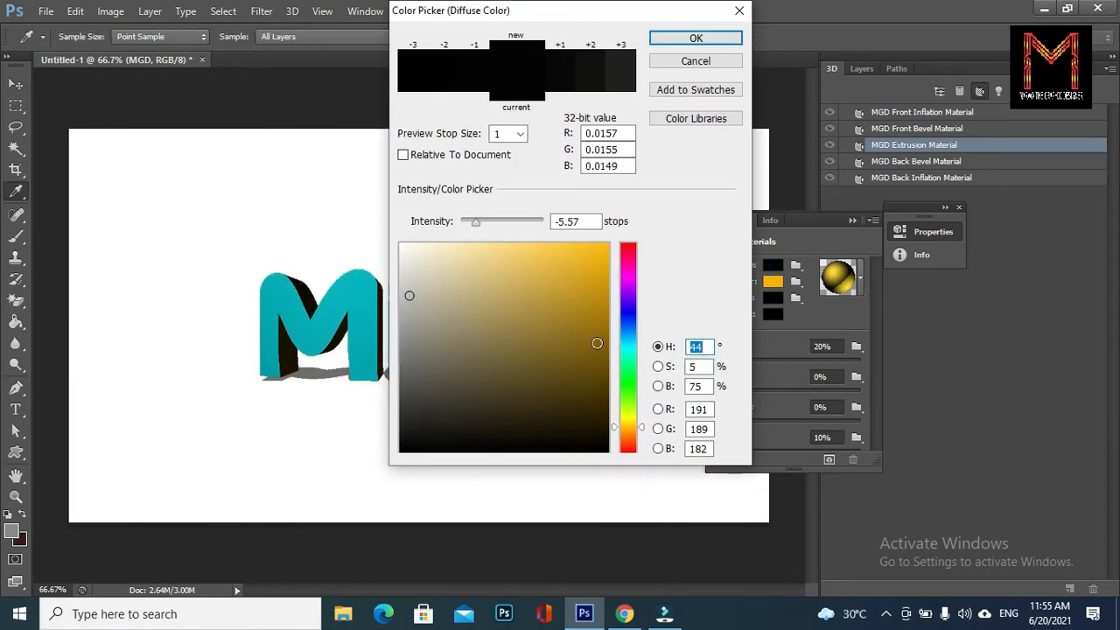
- Set the diffuse color of MGD Extrusion Material to a dark golden yellow with hue 44°
left_click(597, 343)
left_click(599, 324)
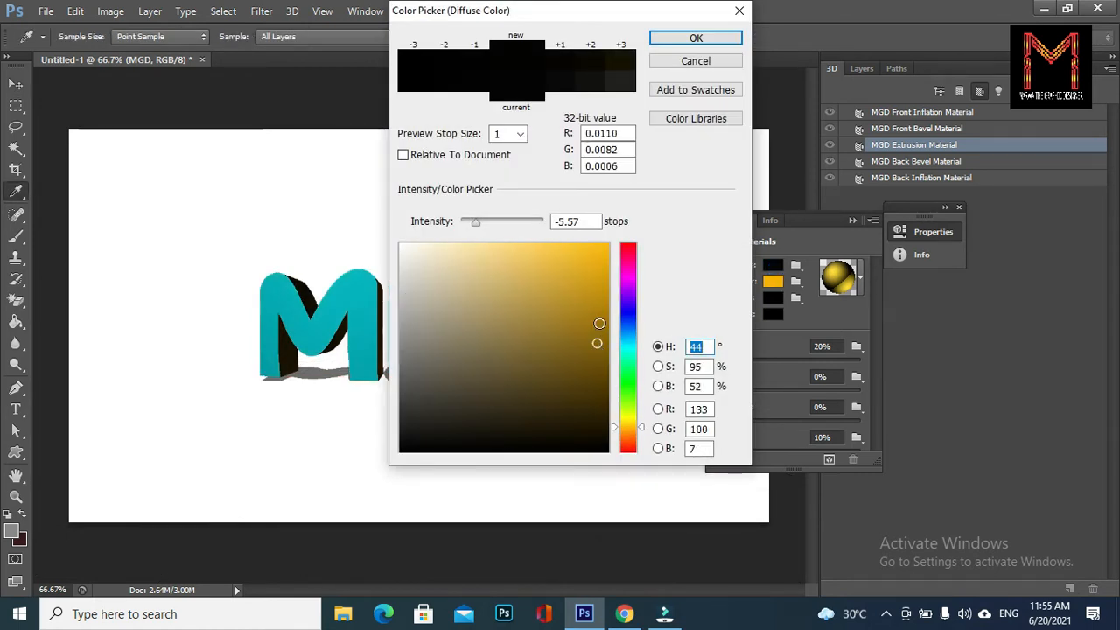
left_click(693, 39)
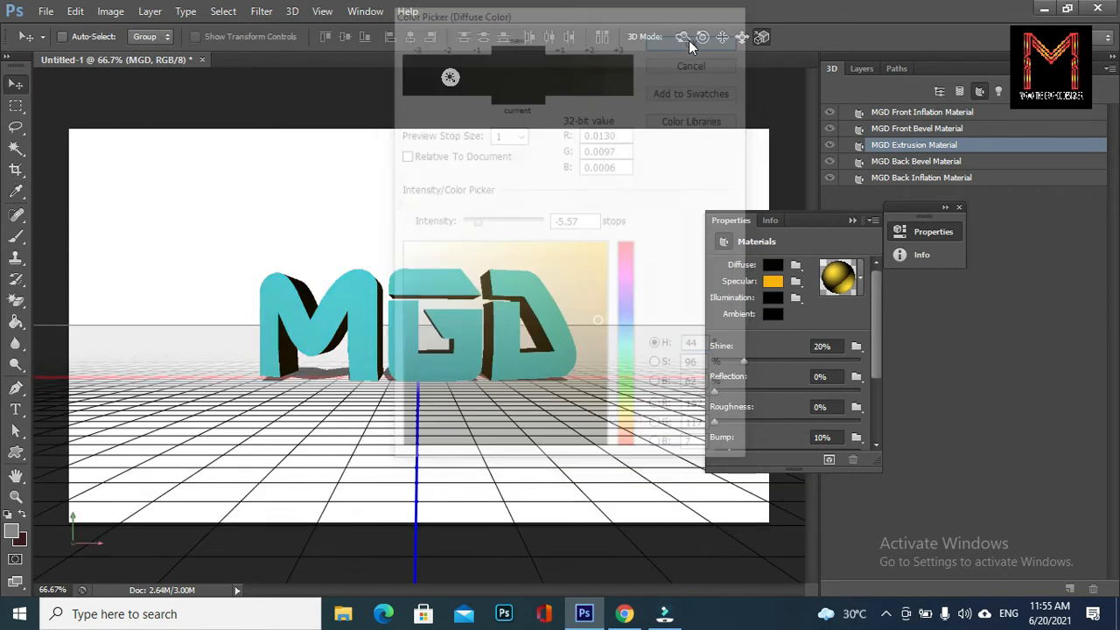
- Set the illumination color of MGD Extrusion Material to orange-yellow (RGB 239, 172, 10)
left_click(774, 300)
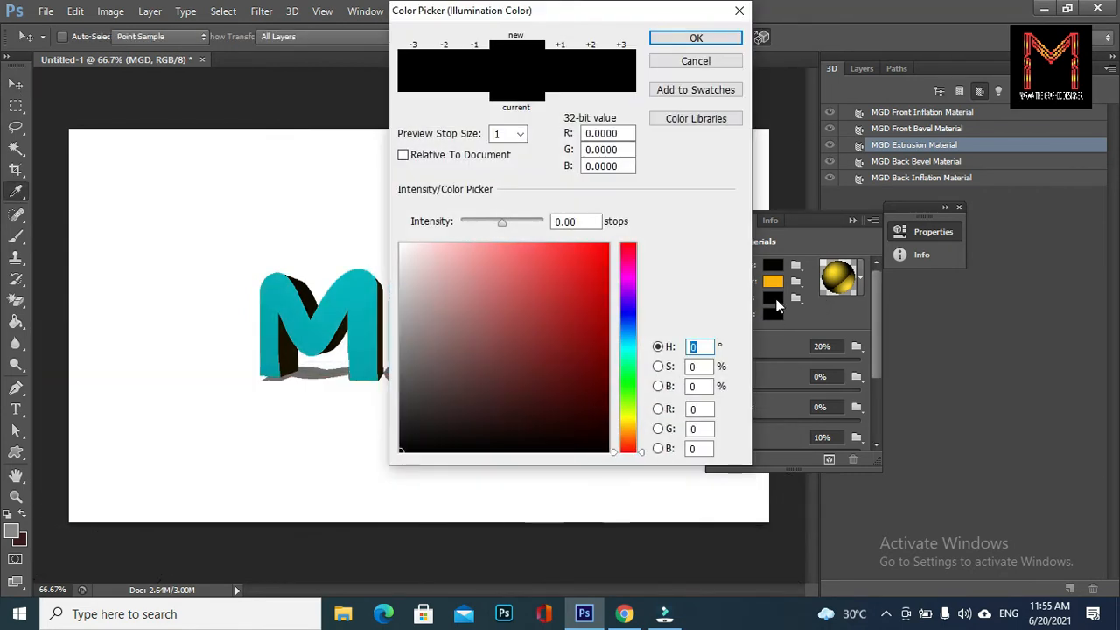
left_click(625, 429)
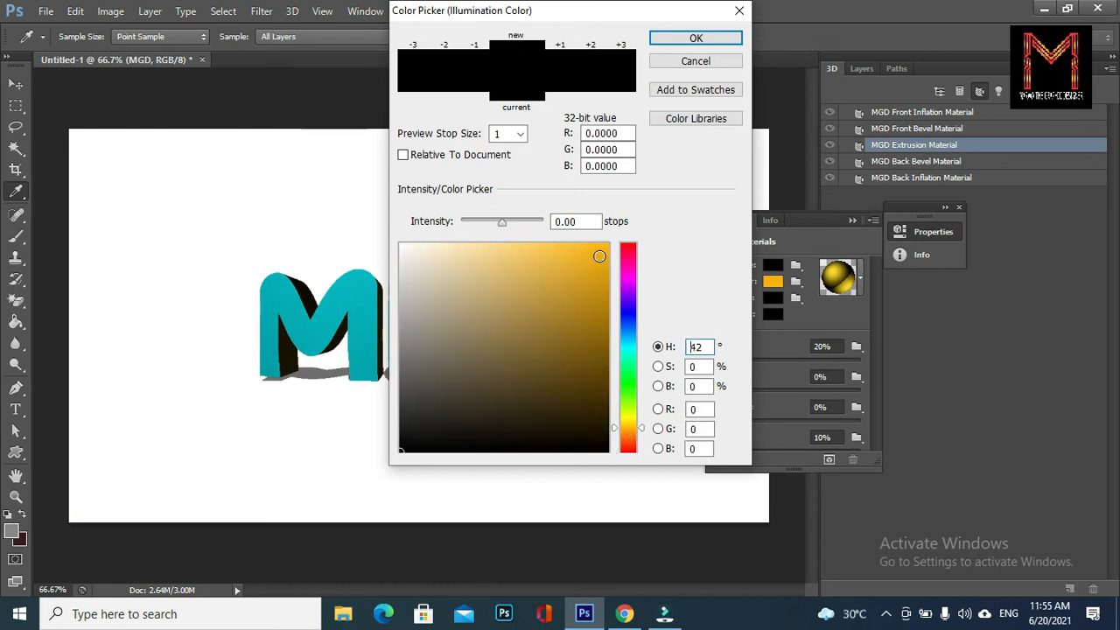
left_click(599, 256)
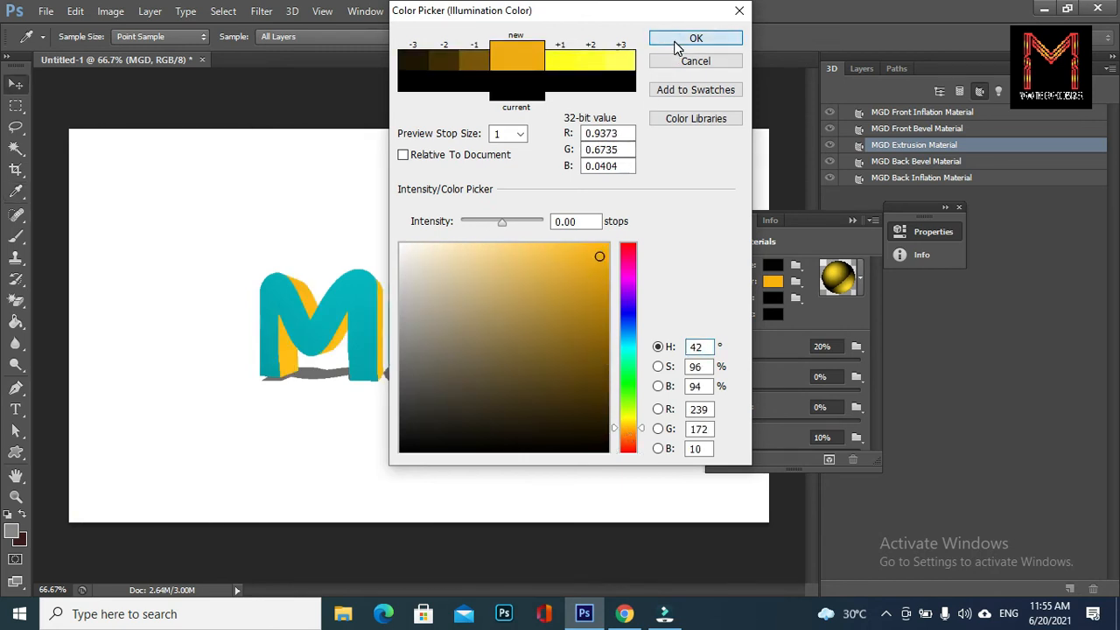
left_click(679, 44)
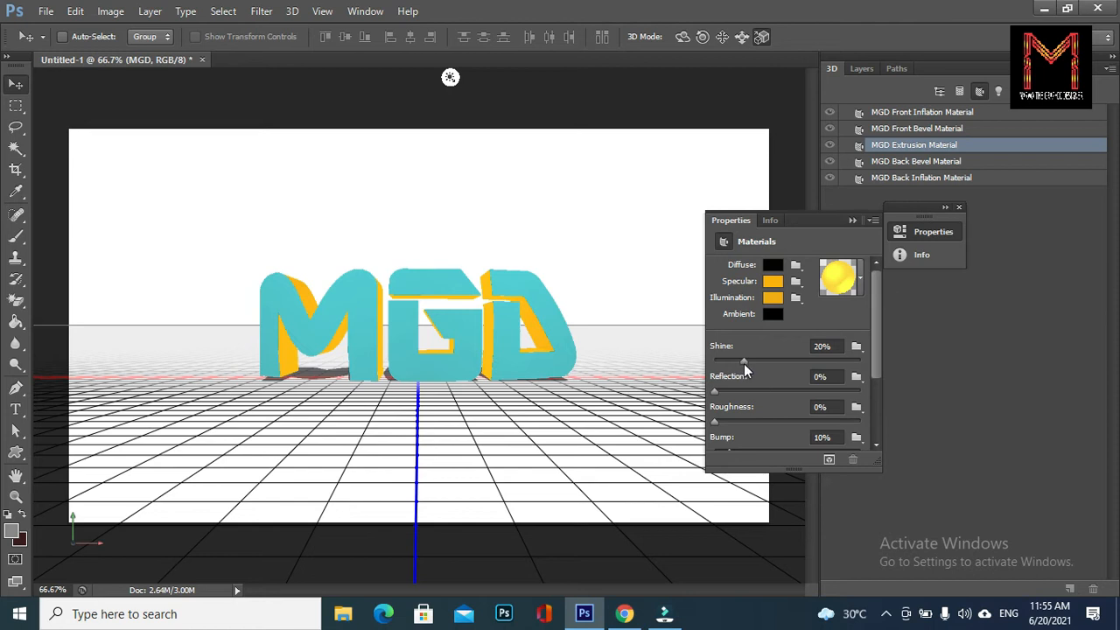
- Set MGD Extrusion Material's shine to 62%, reflection to 48% and refraction to 1.180, and close its properties
left_click_drag(744, 362, 804, 362)
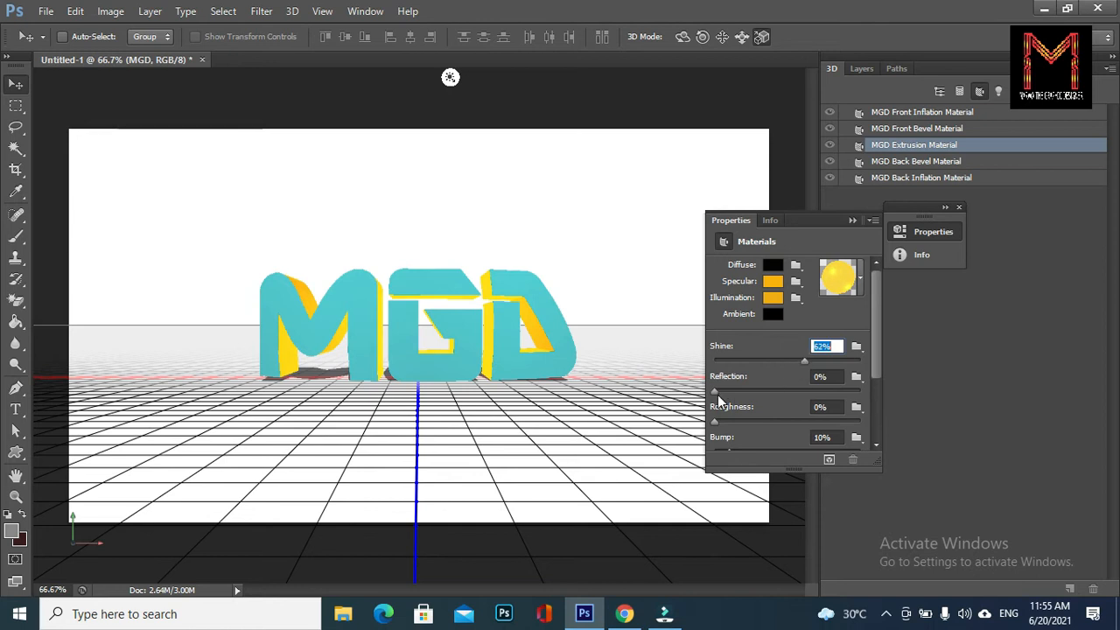
left_click_drag(715, 392, 775, 399)
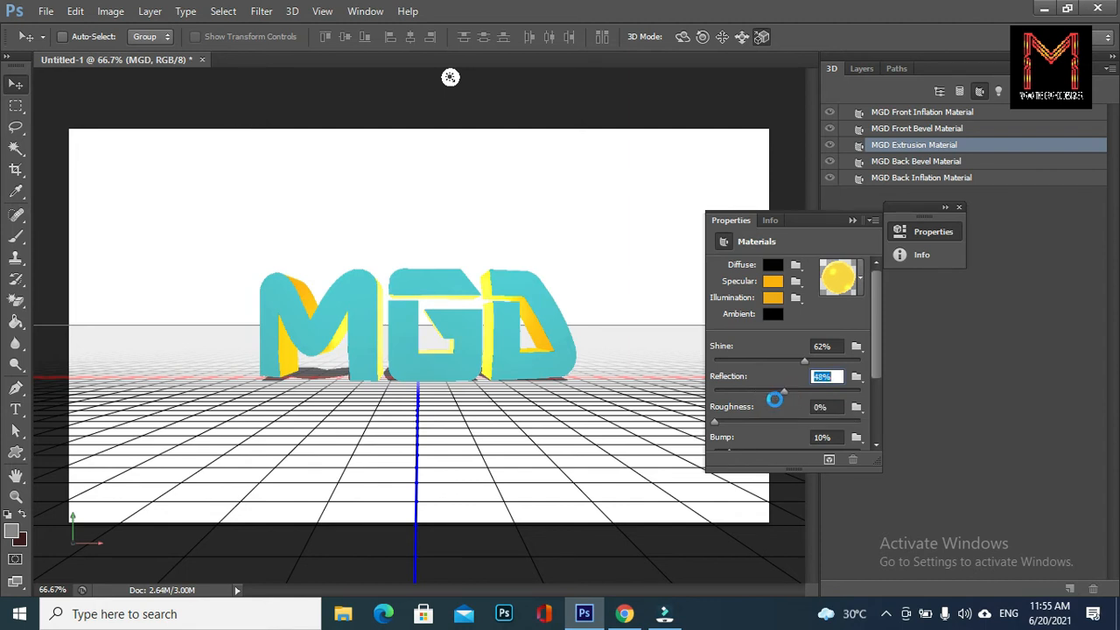
left_click_drag(881, 322, 881, 372)
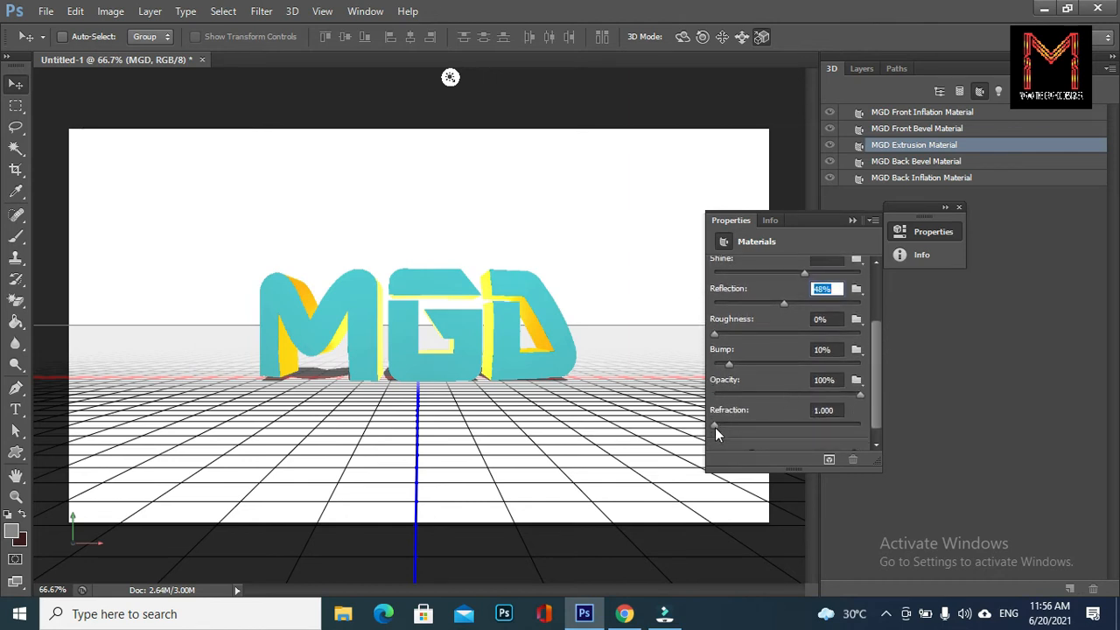
mouse_move(715, 426)
left_mouse_down()
mouse_move(758, 424)
mouse_move(727, 425)
left_mouse_up()
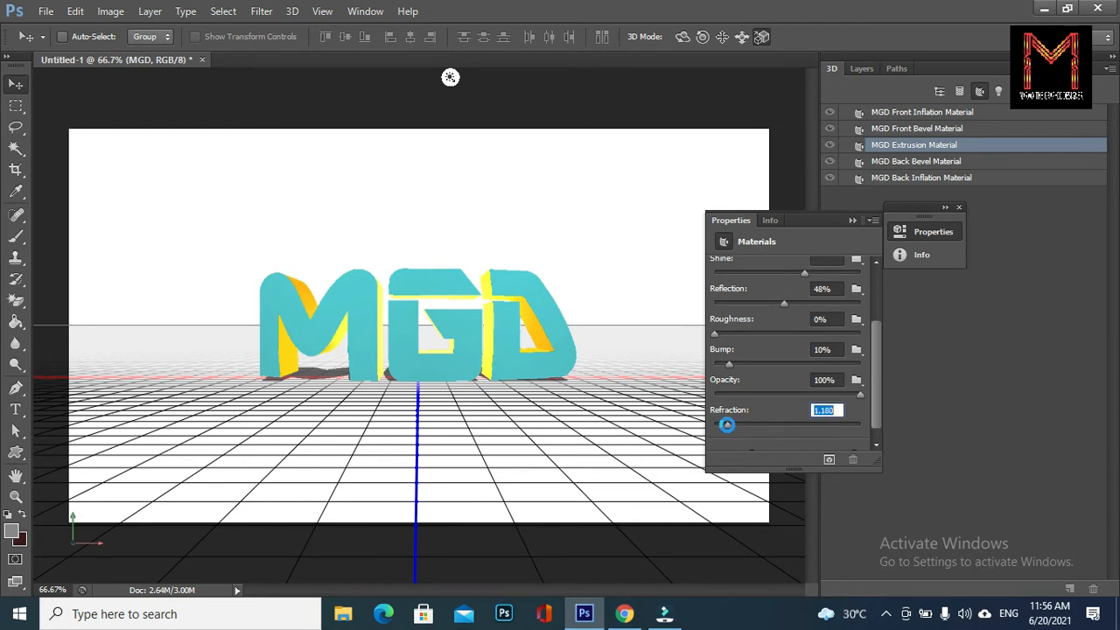
left_click(958, 208)
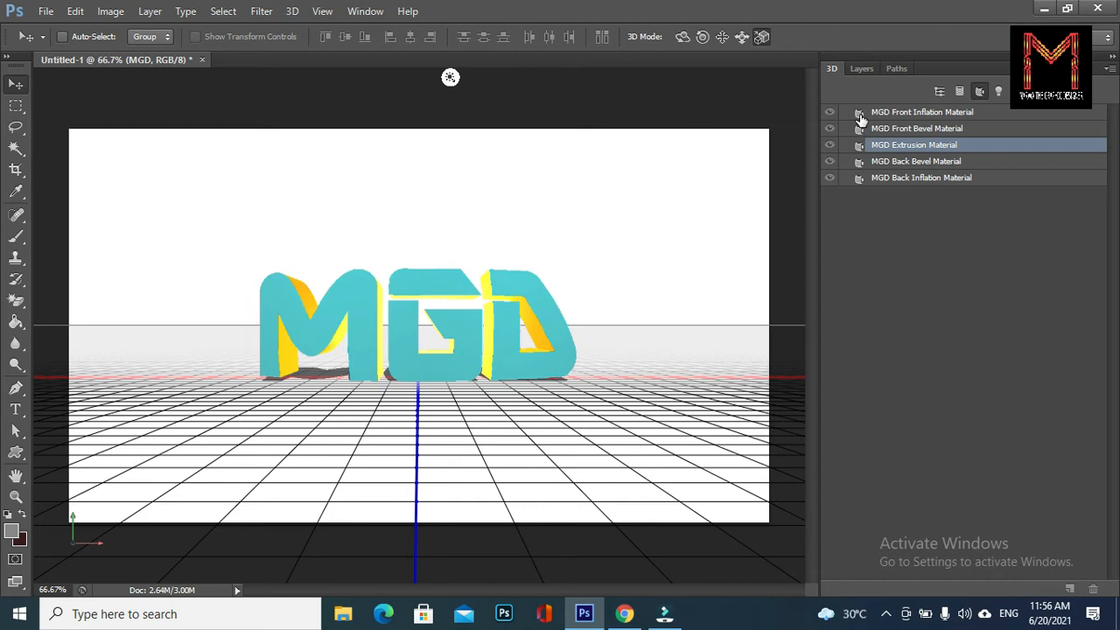
- Set the diffuse color of MGD Front Inflation Material to a saturated blue with hue 215°
double_click(860, 117)
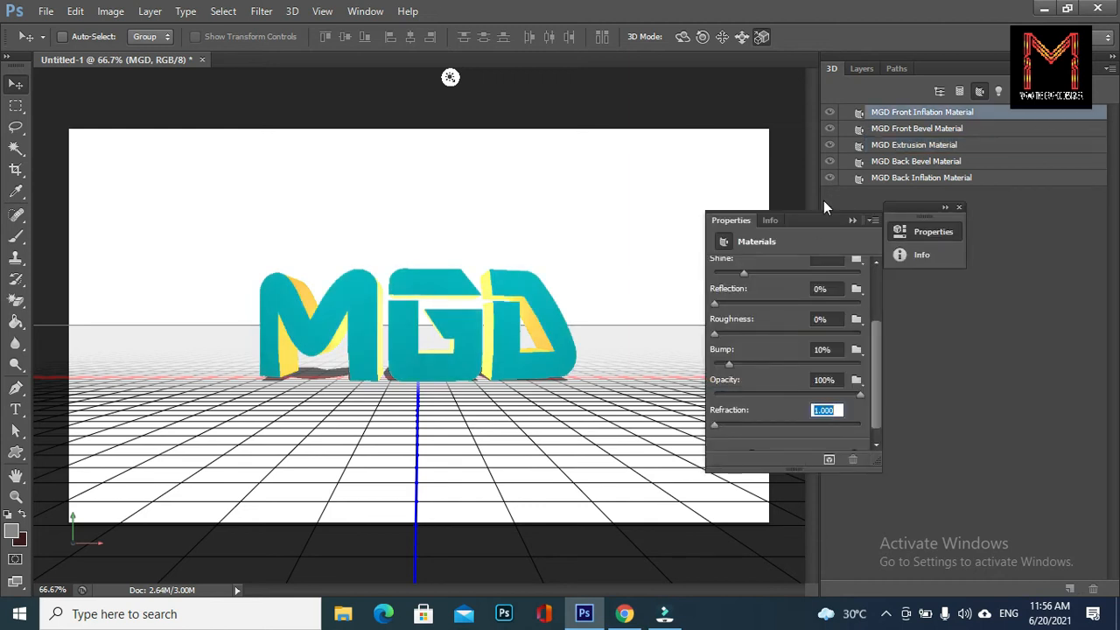
left_click_drag(876, 339, 878, 269)
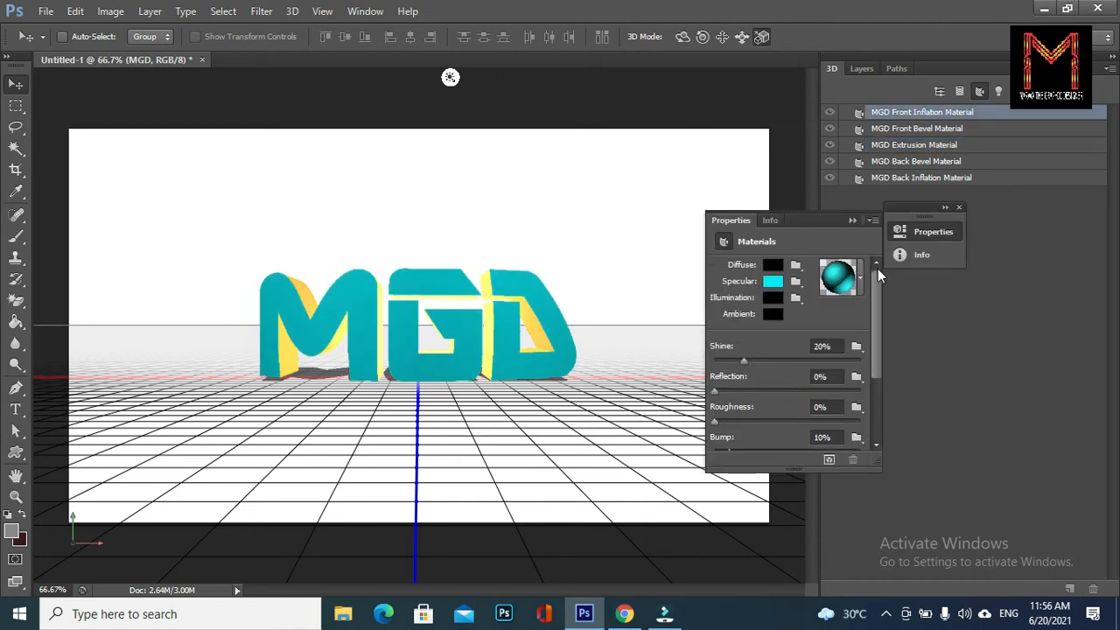
left_click(772, 266)
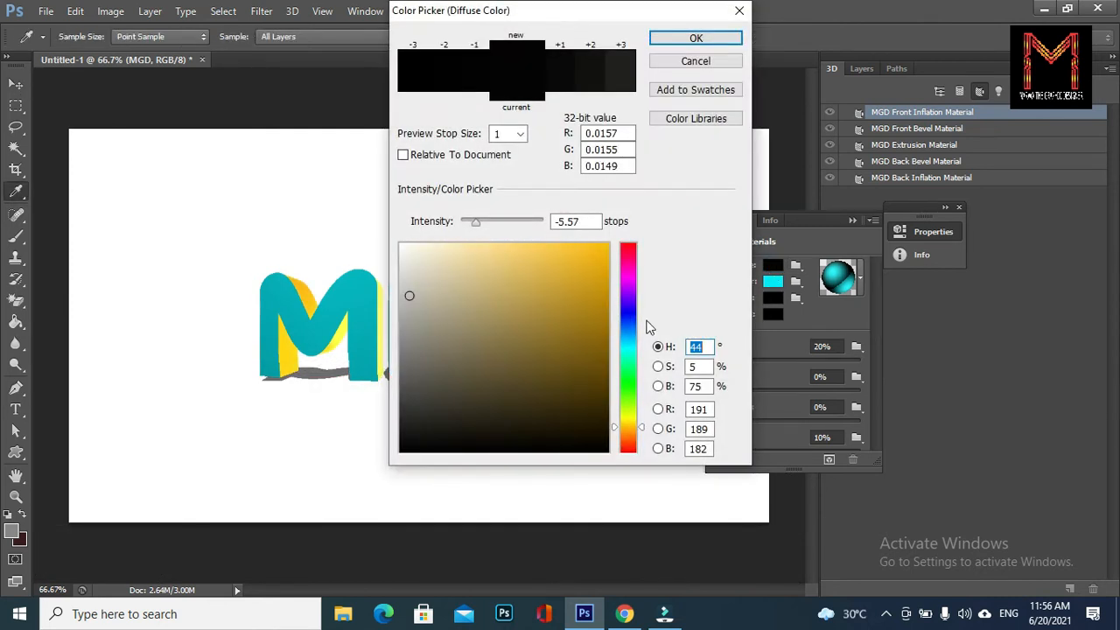
left_click(629, 327)
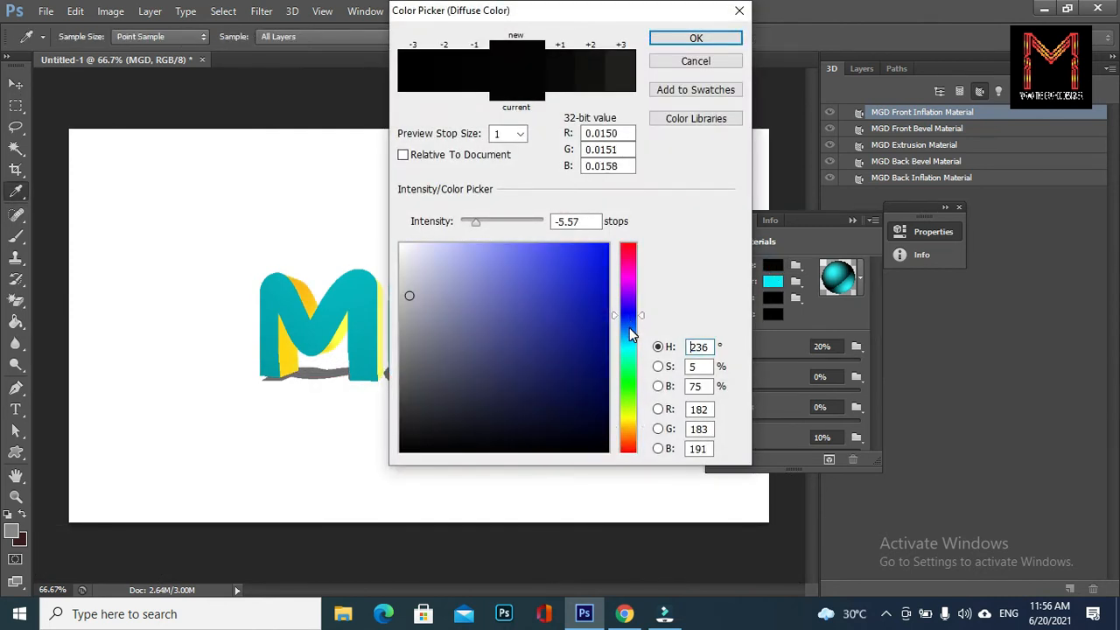
left_click(603, 254)
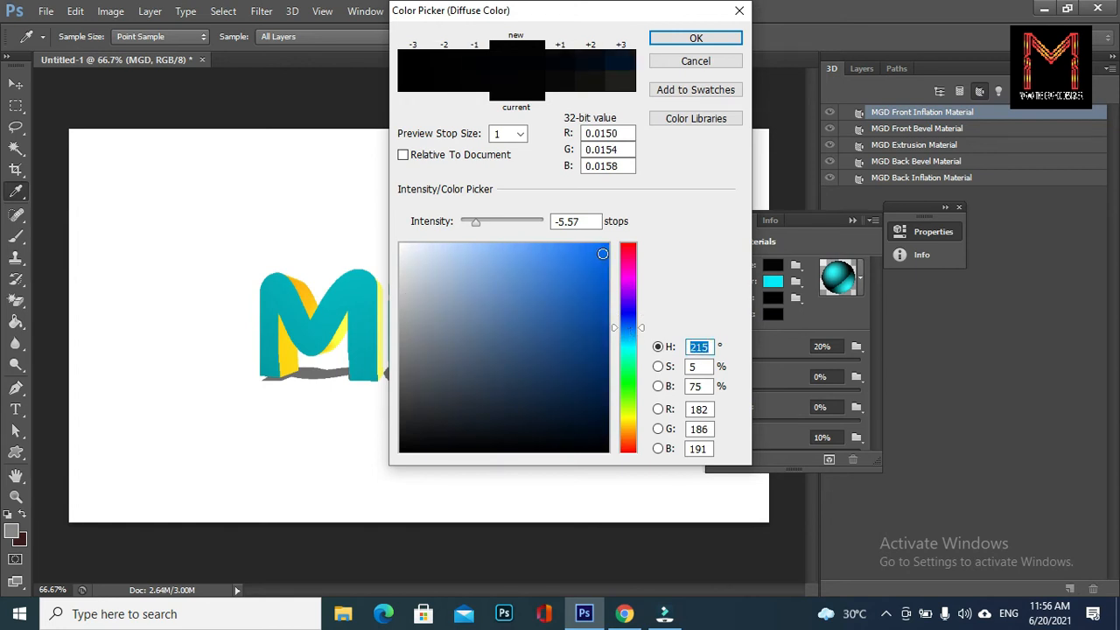
left_click(680, 39)
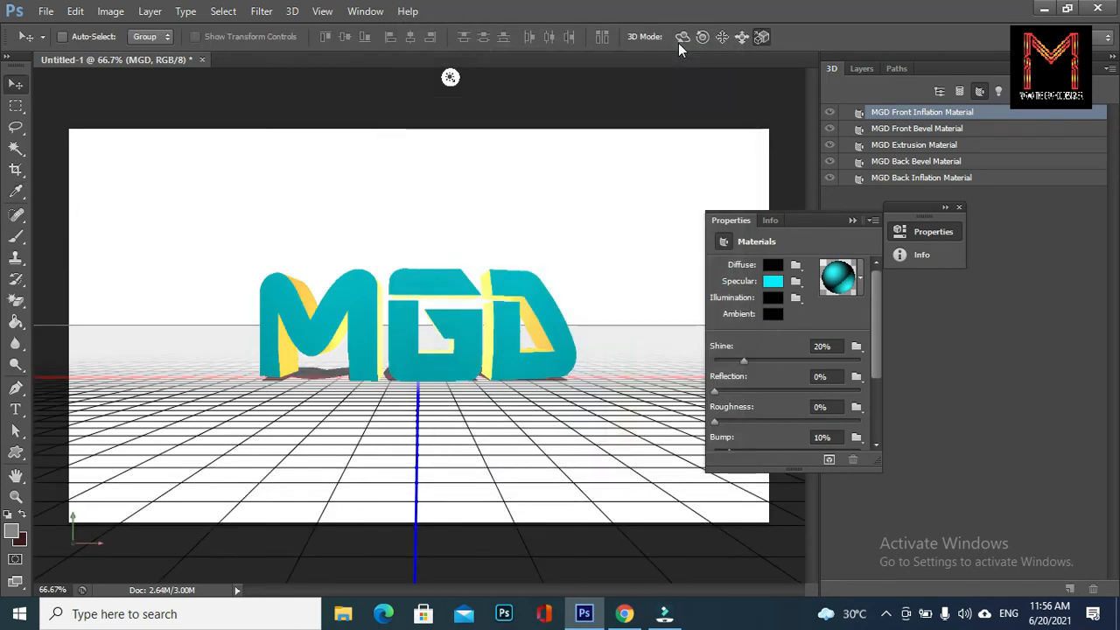
- Set MGD Front Inflation Material's specular color to blue (RGB 5, 126, 249) and its shine to 94%
left_click(770, 286)
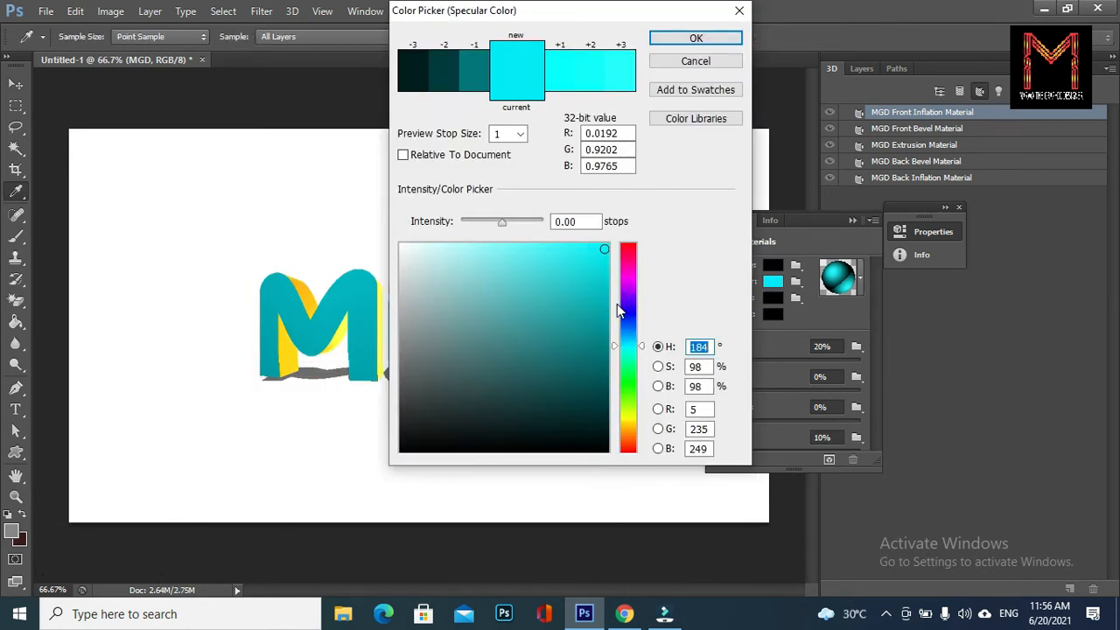
left_click_drag(617, 304, 626, 330)
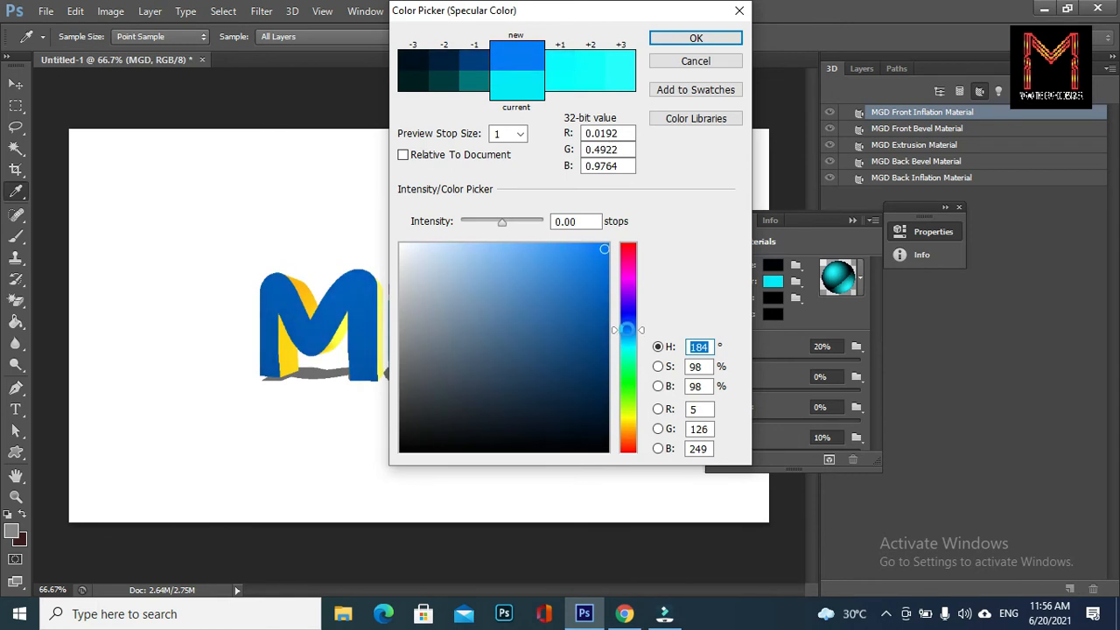
left_click(696, 39)
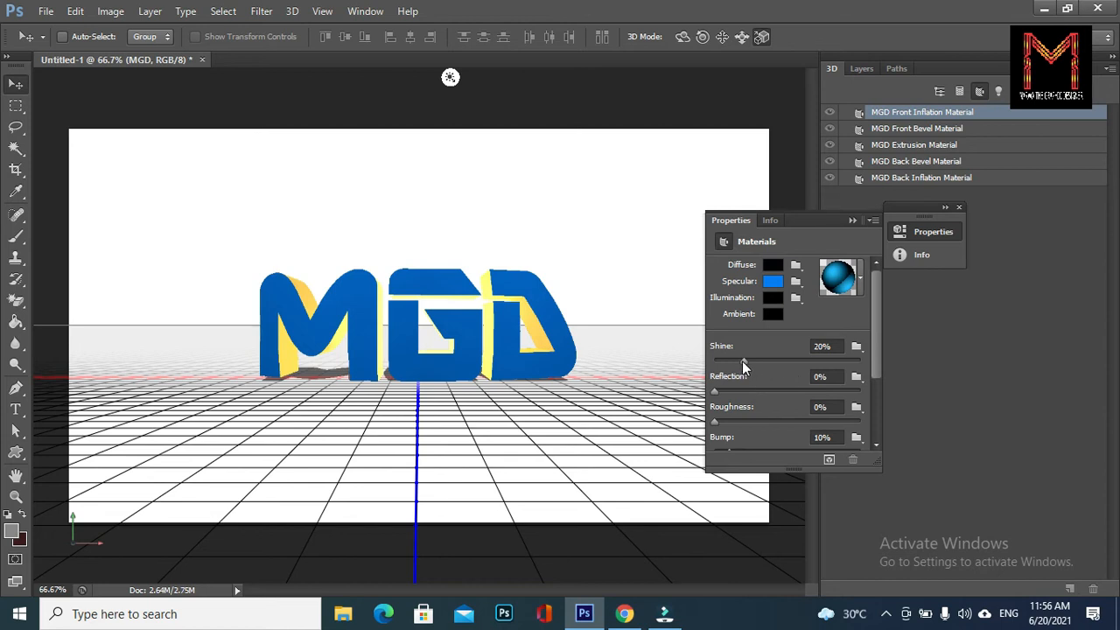
left_click_drag(742, 361, 846, 360)
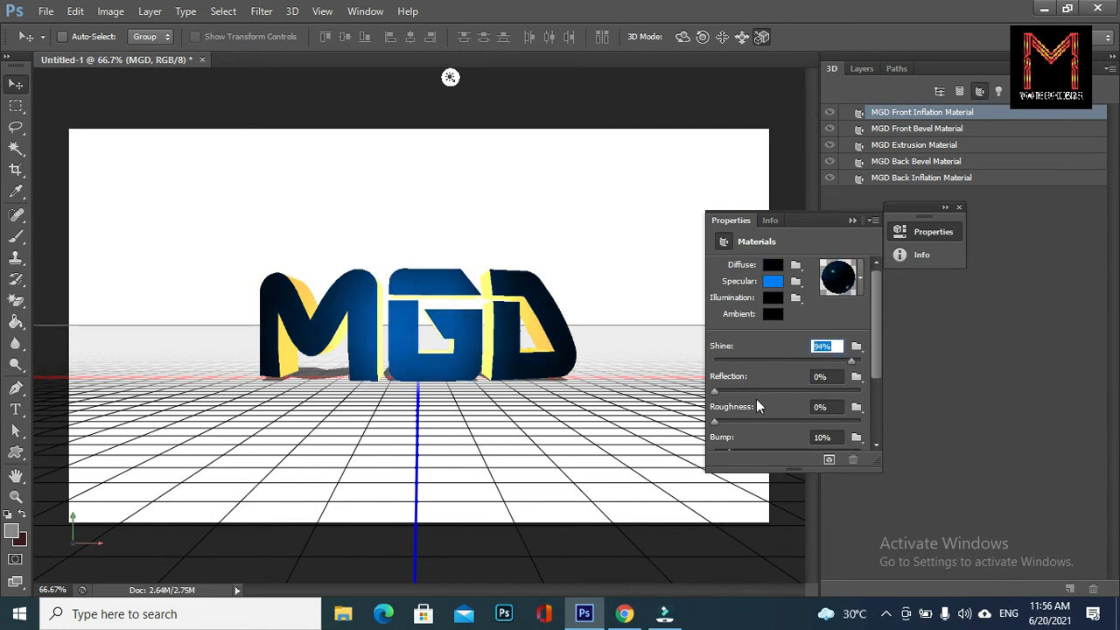
left_click(917, 356)
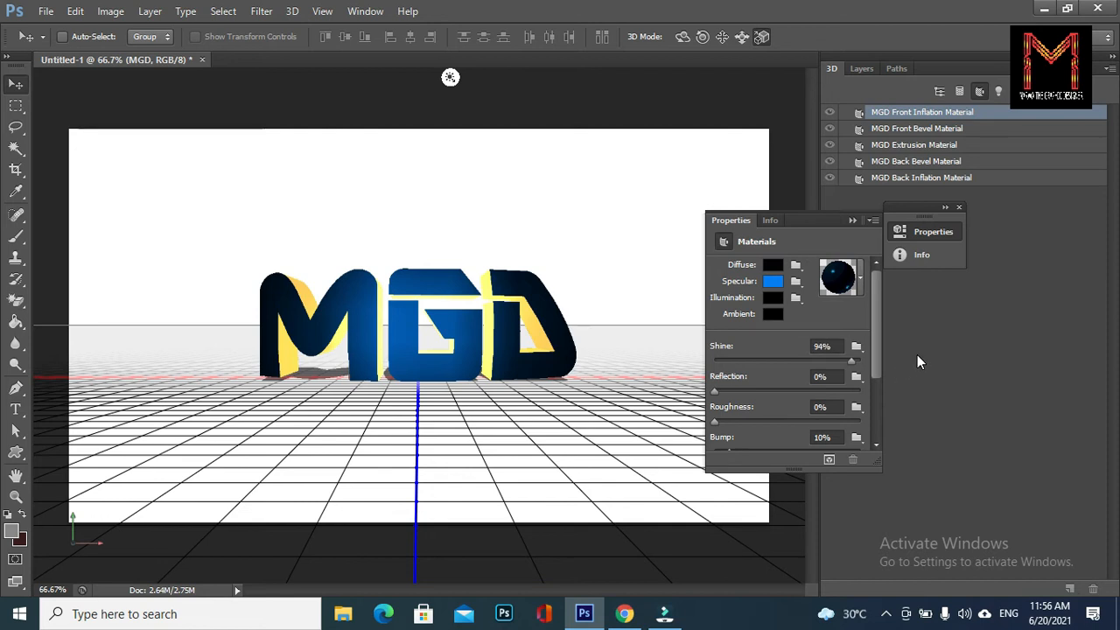
left_click(958, 207)
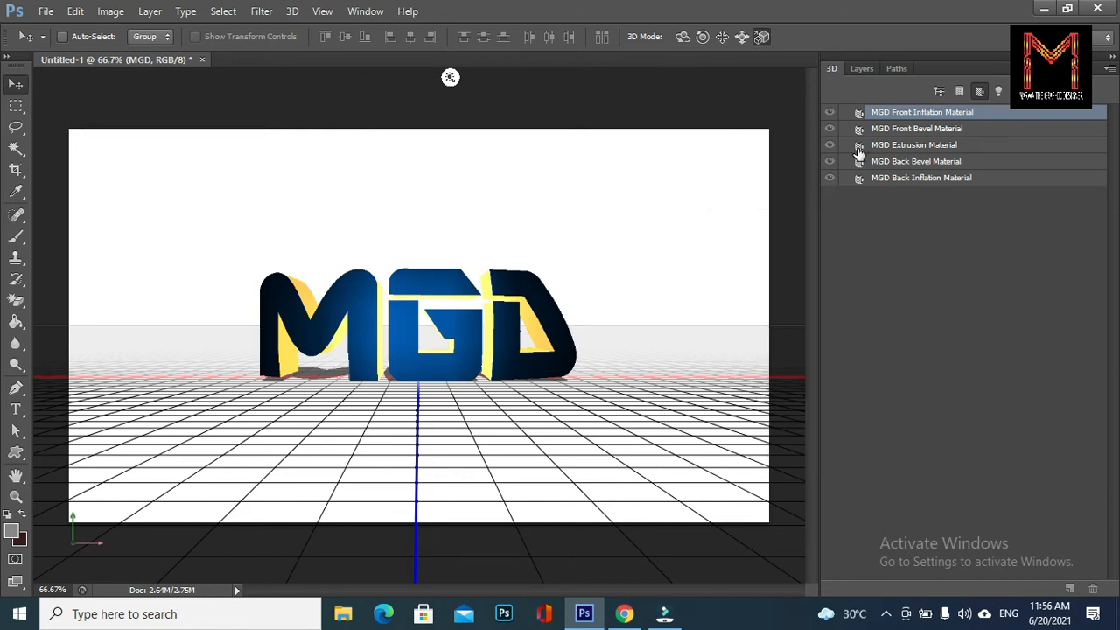
- Darken the illumination color of MGD Extrusion Material to brown (RGB 113, 85, 17) and close its properties
double_click(859, 153)
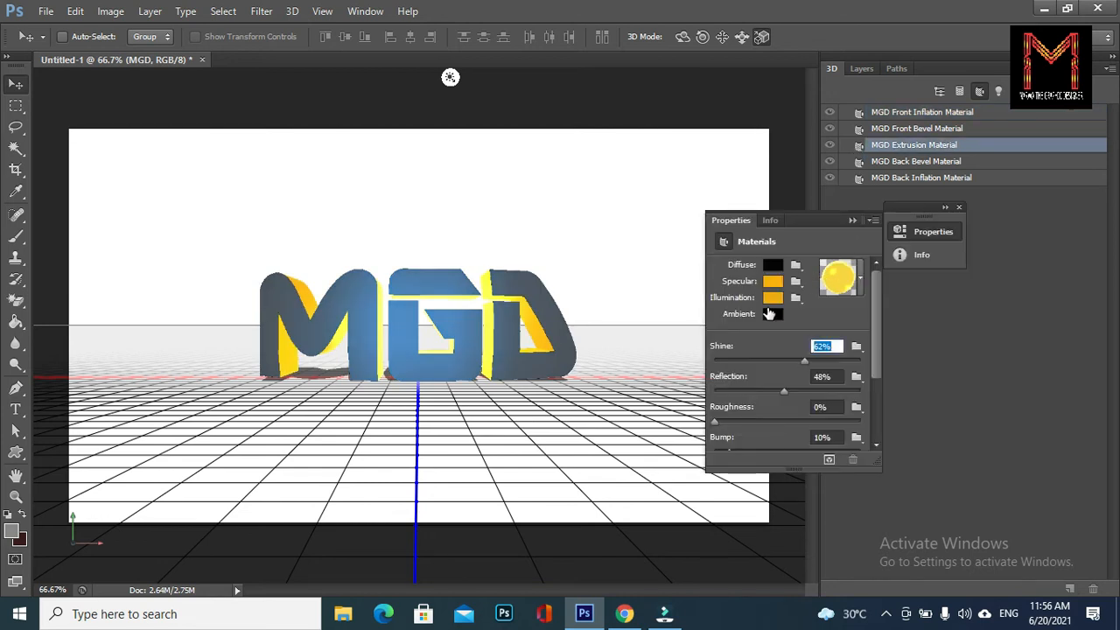
left_click(770, 297)
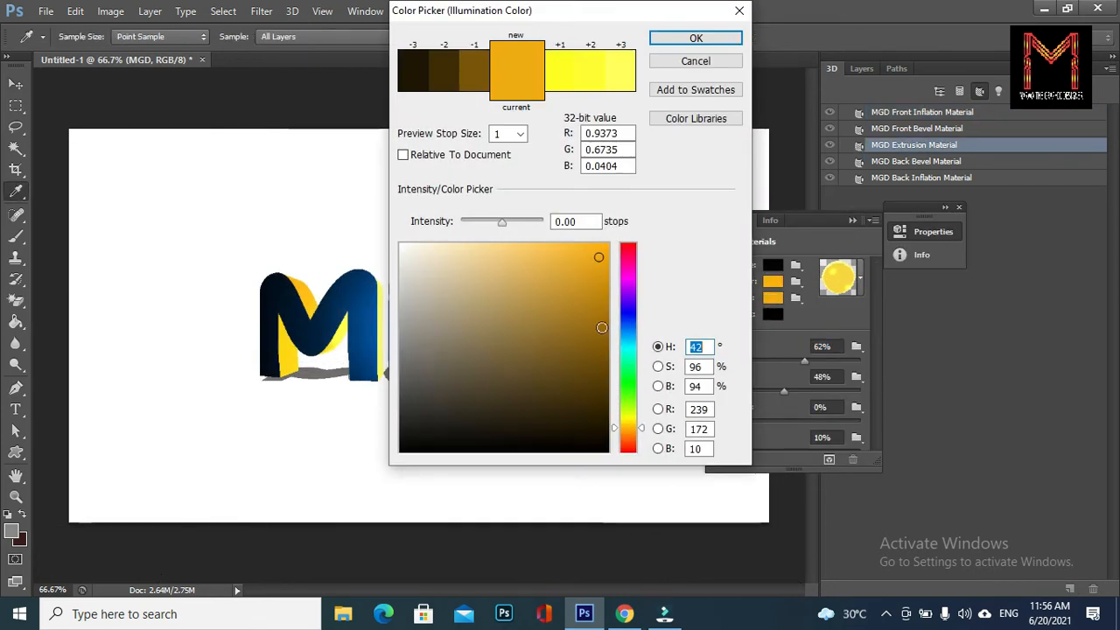
left_click(603, 249)
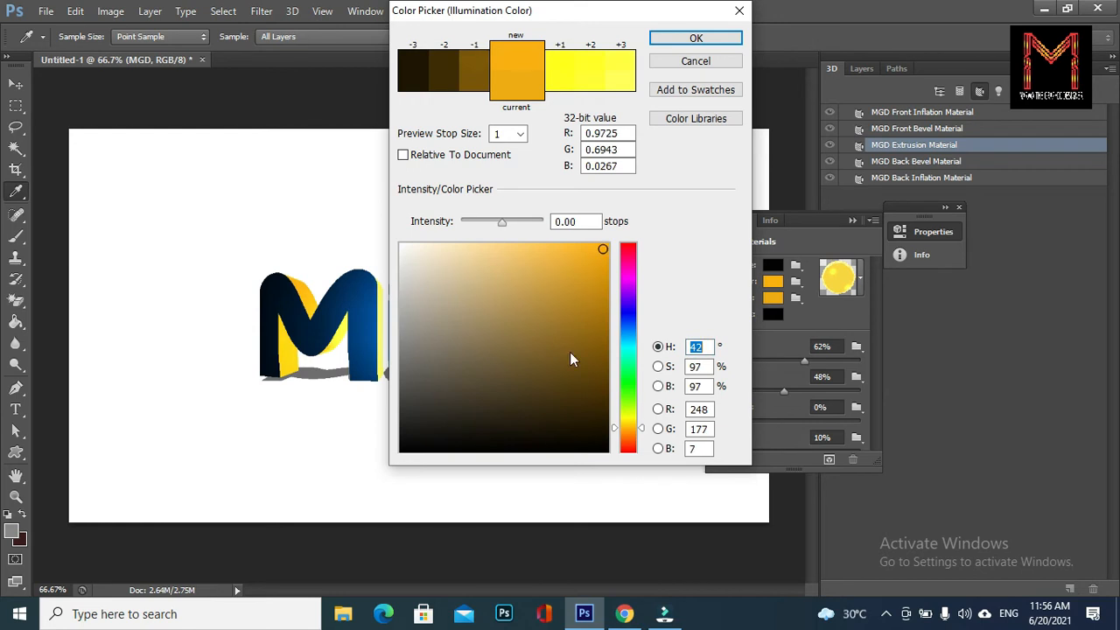
left_click(576, 358)
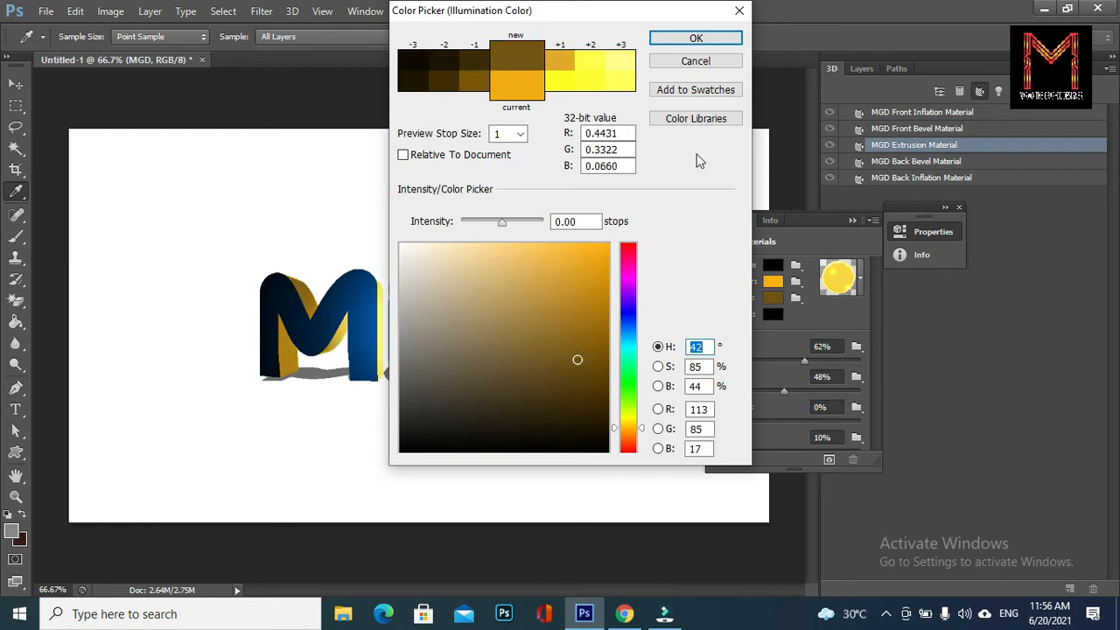
left_click(694, 40)
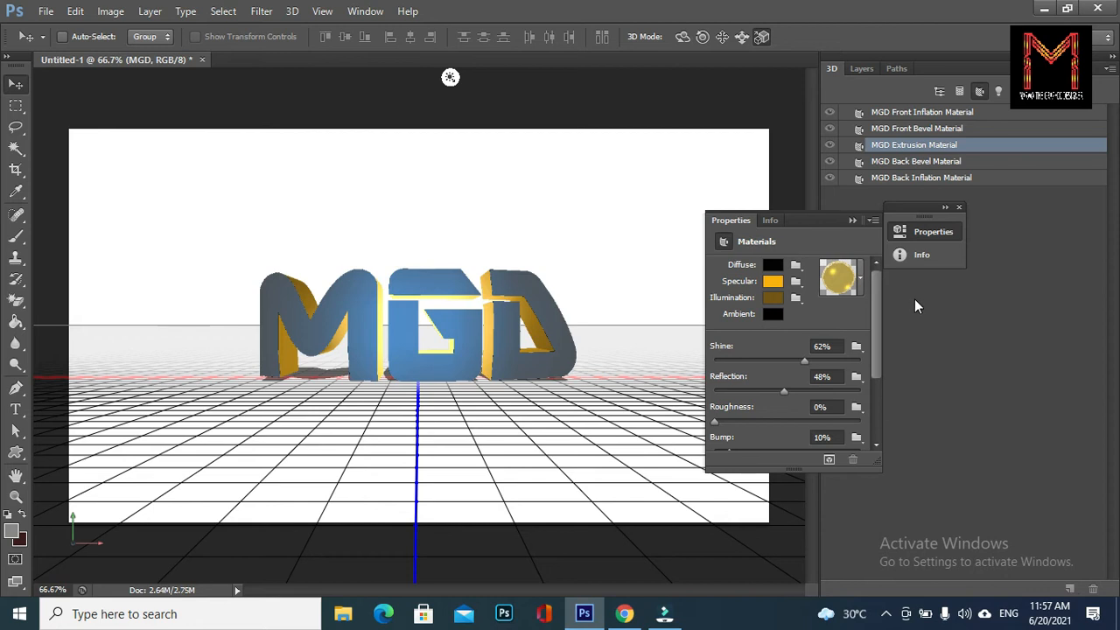
left_click(958, 207)
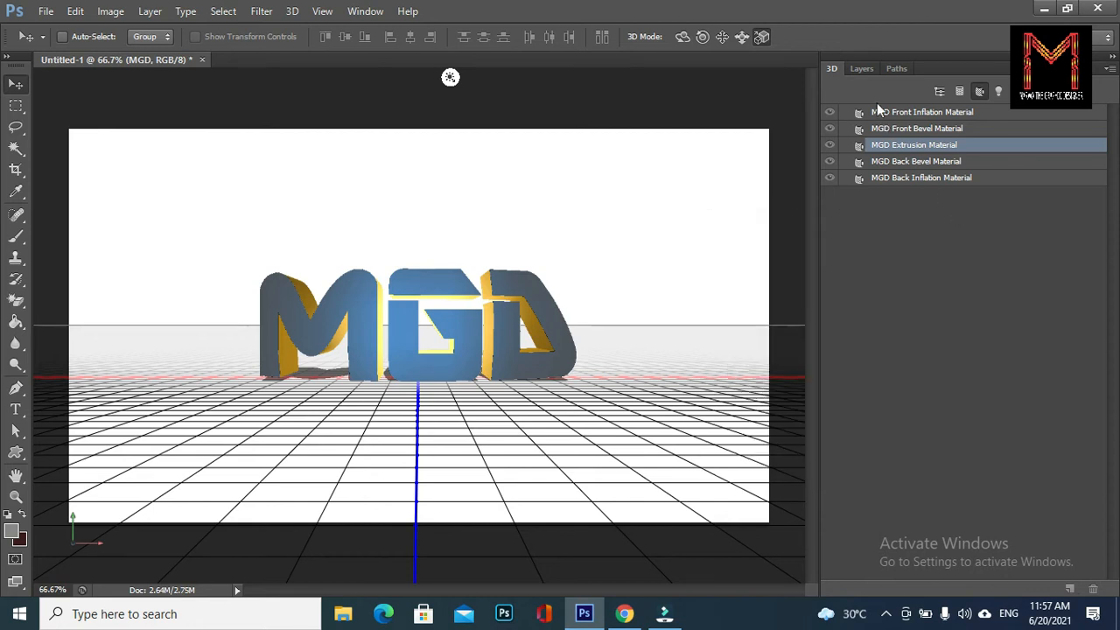
- Convert the Background layer into a 3D postcard and select the MGD layer
left_click(860, 68)
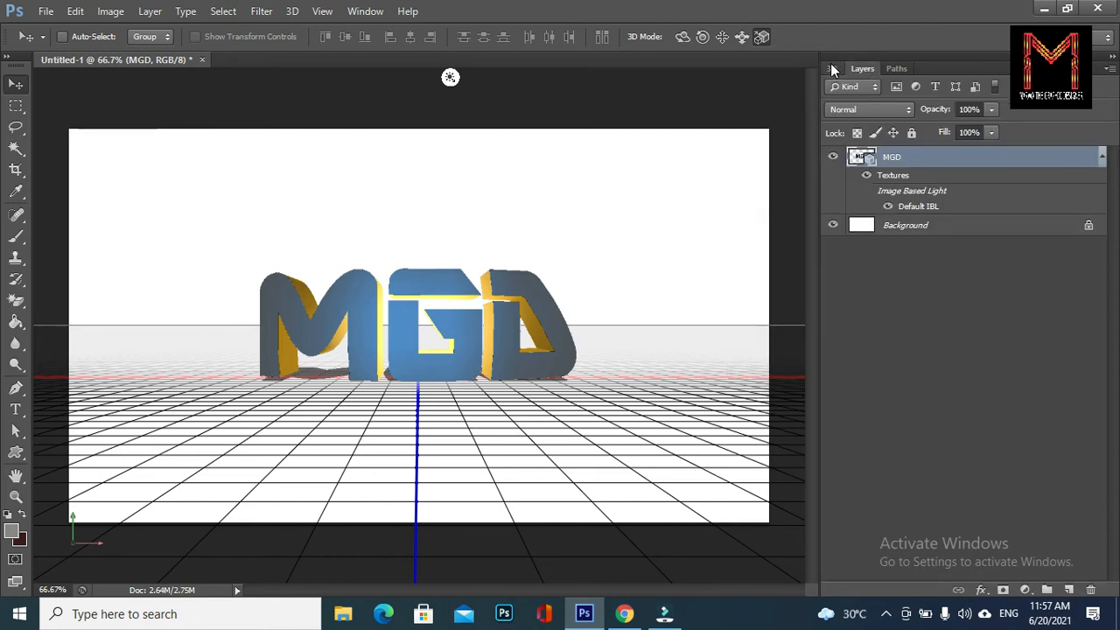
left_click(831, 67)
left_click(861, 68)
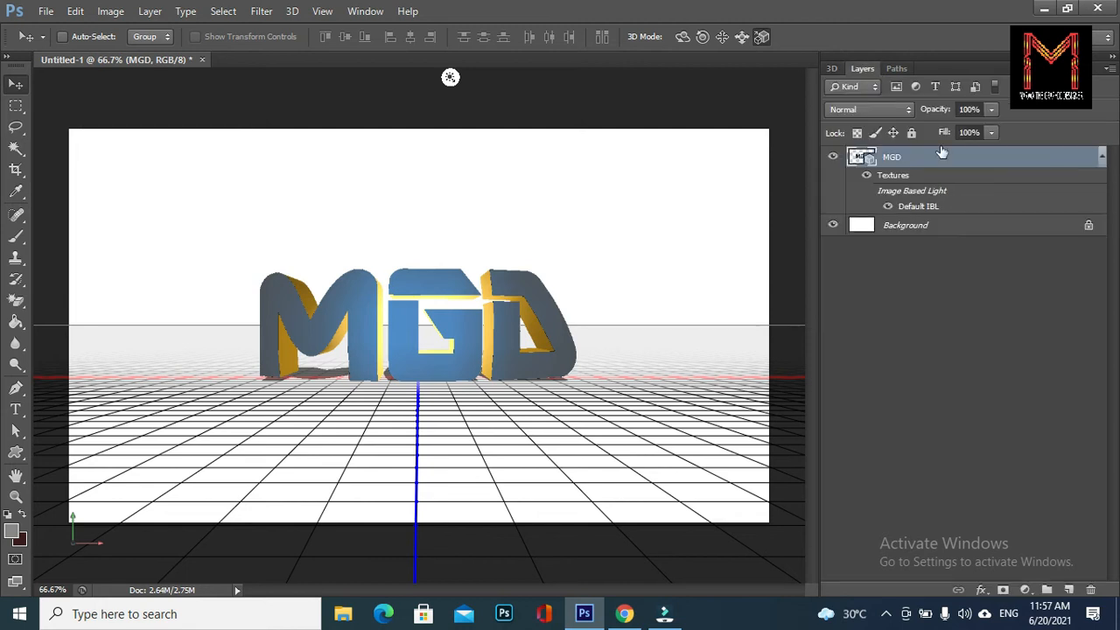
left_click(946, 229)
right_click(945, 230)
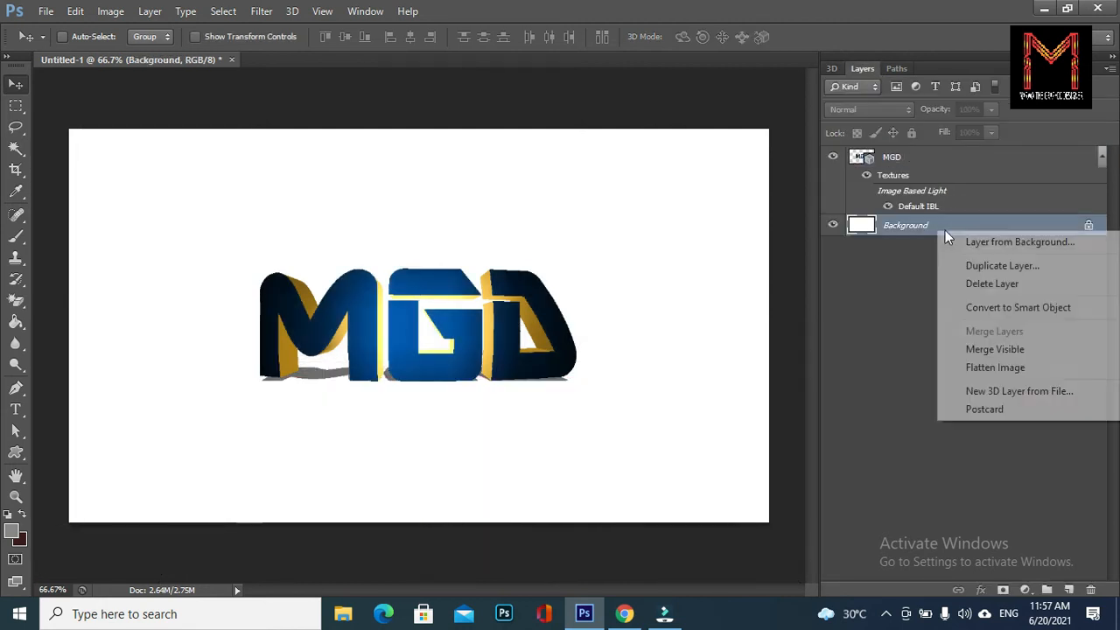
left_click(984, 409)
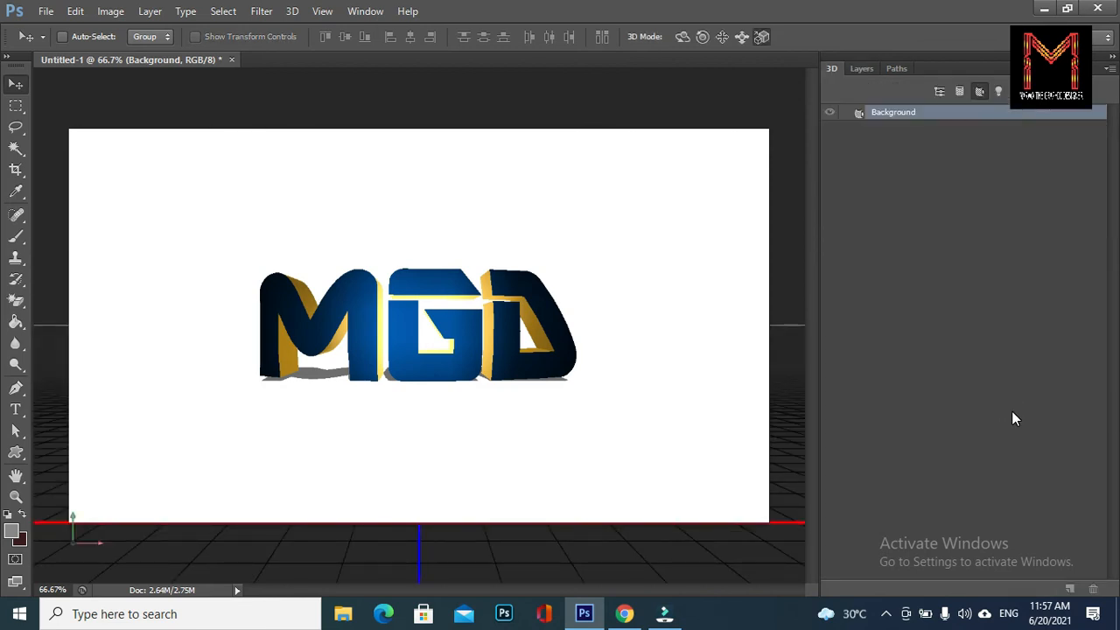
left_click(866, 70)
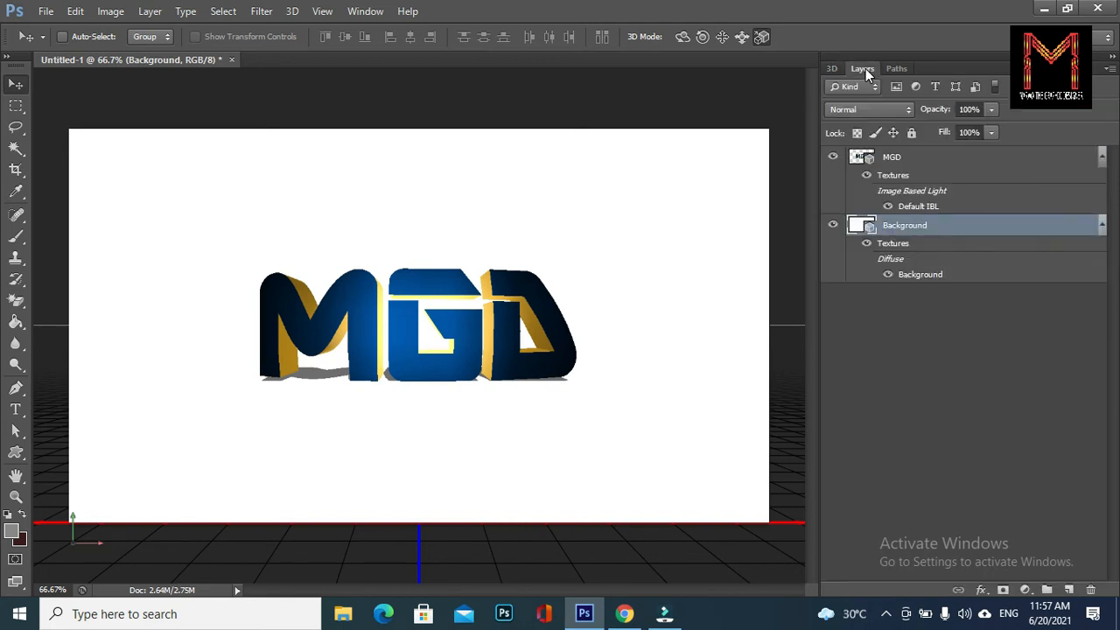
left_click(888, 159)
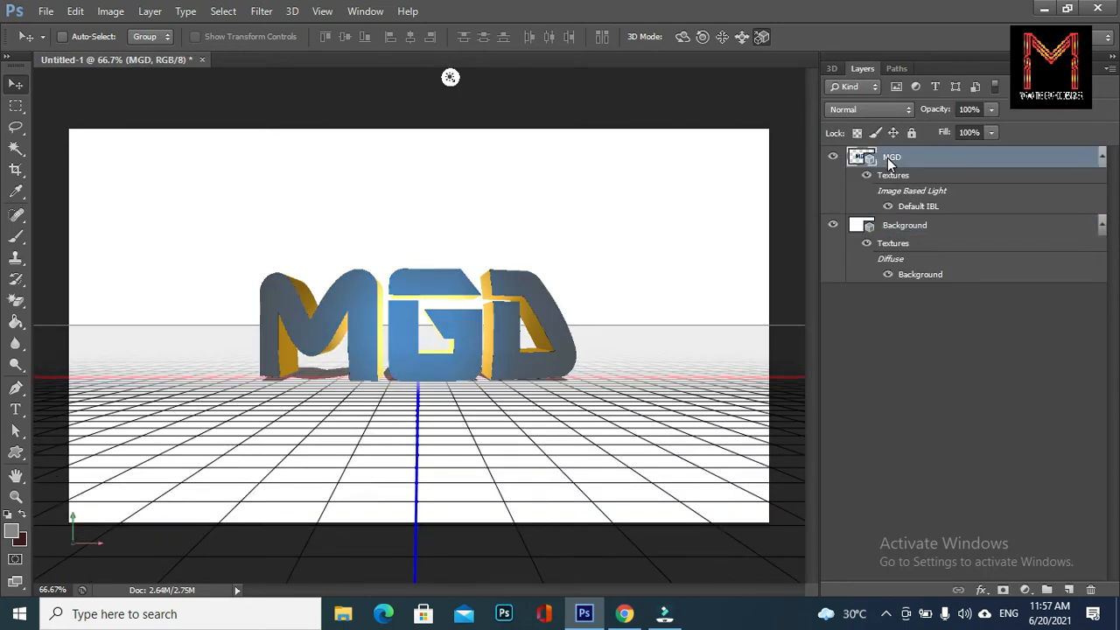
- Merge the MGD and Background 3D layers into a single 3D layer
left_click(904, 225, "shift")
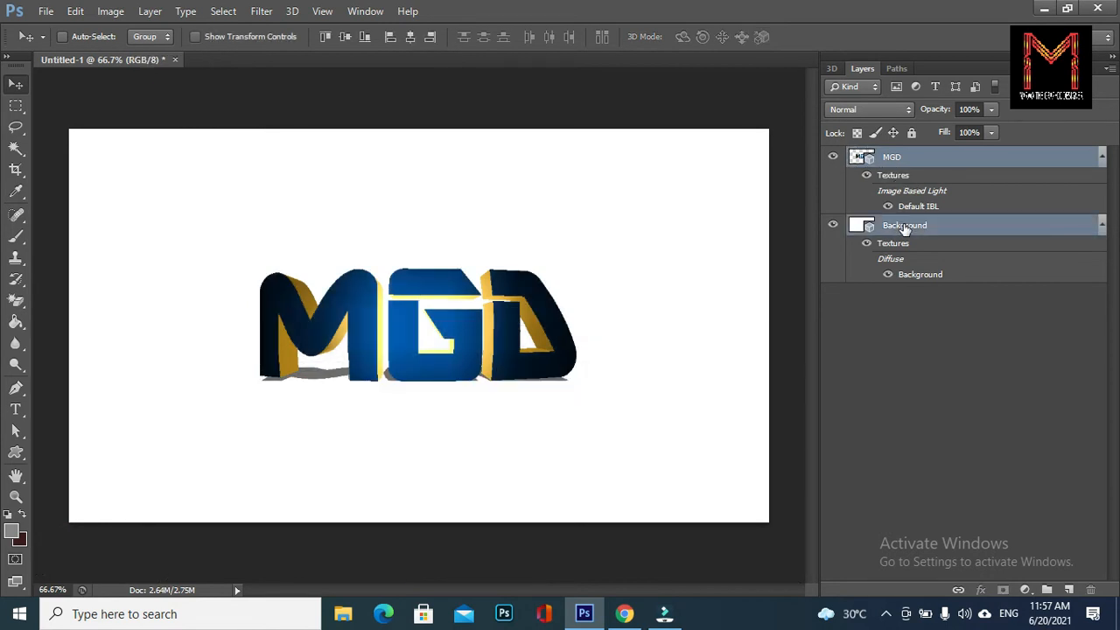
left_click(261, 11)
mouse_move(292, 11)
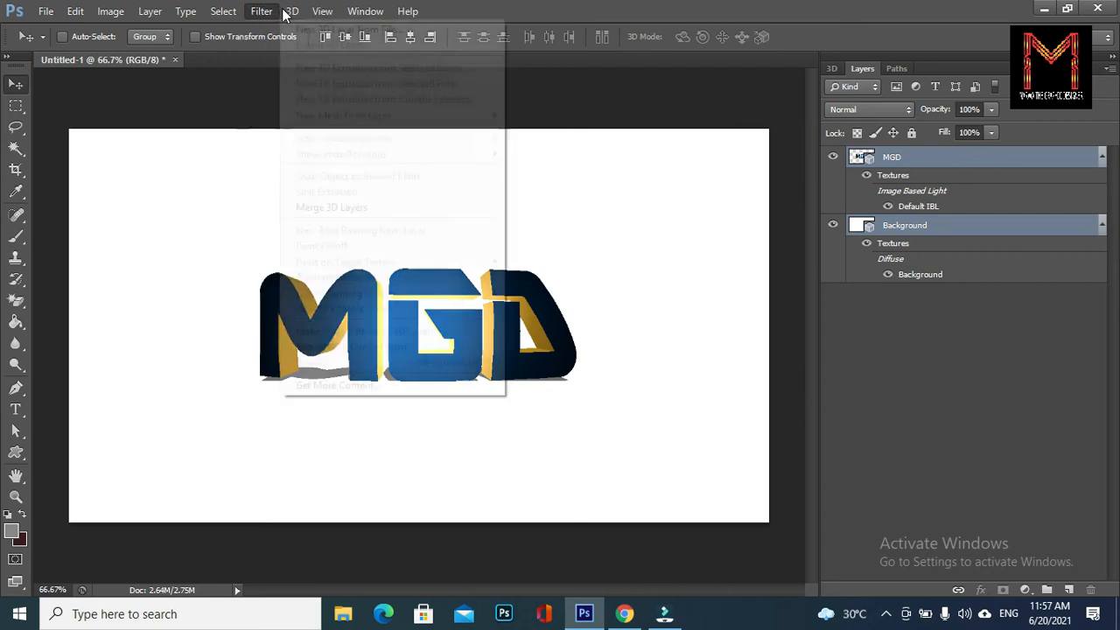
left_click(353, 212)
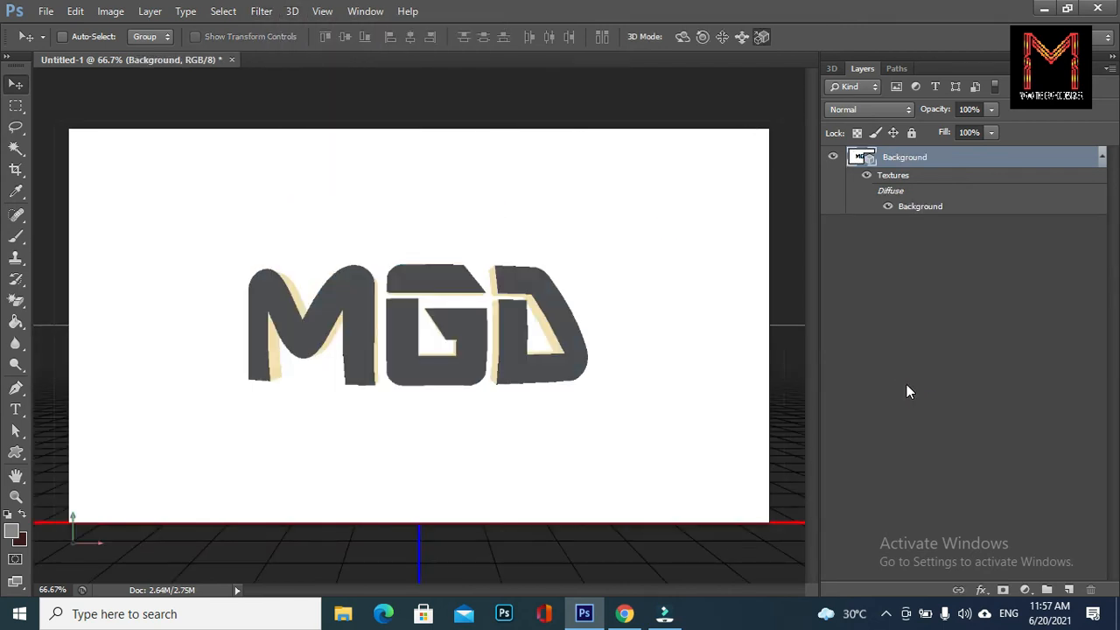
- Display the whole 3D scene, render the merged 3D layer, and rasterize the rendered result
left_click(834, 67)
left_click(863, 67)
left_click(834, 67)
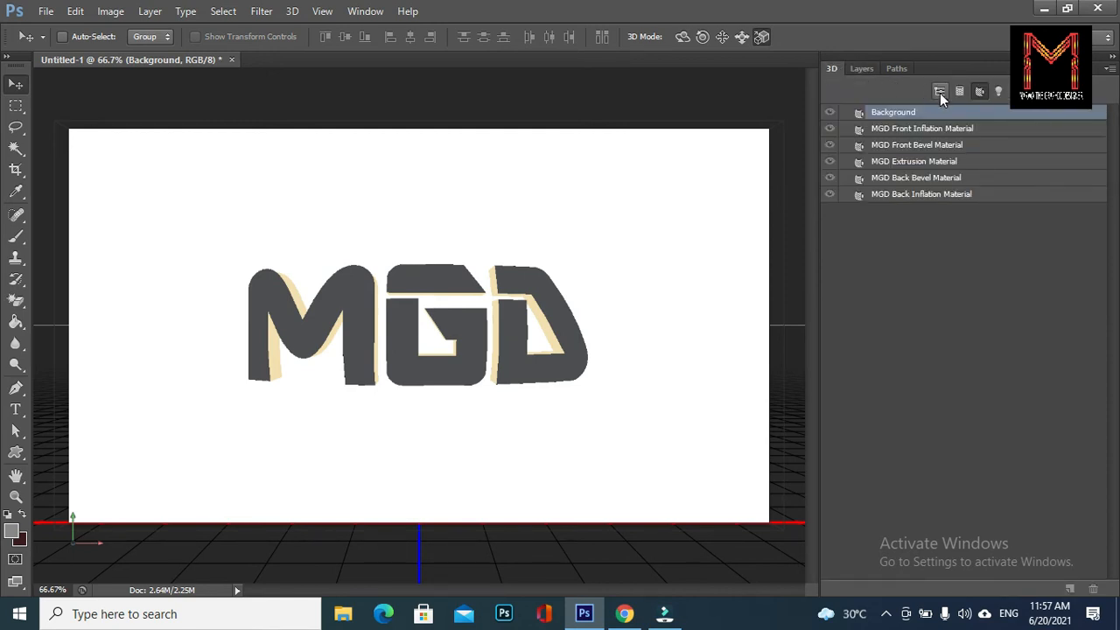
left_click(939, 93)
left_click(862, 68)
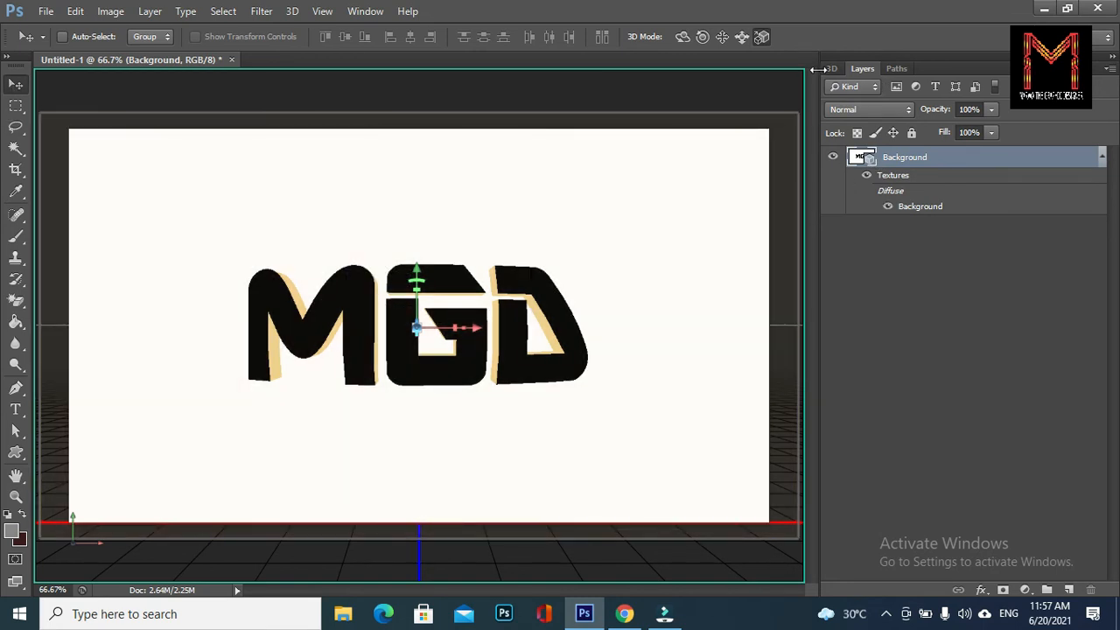
left_click(832, 69)
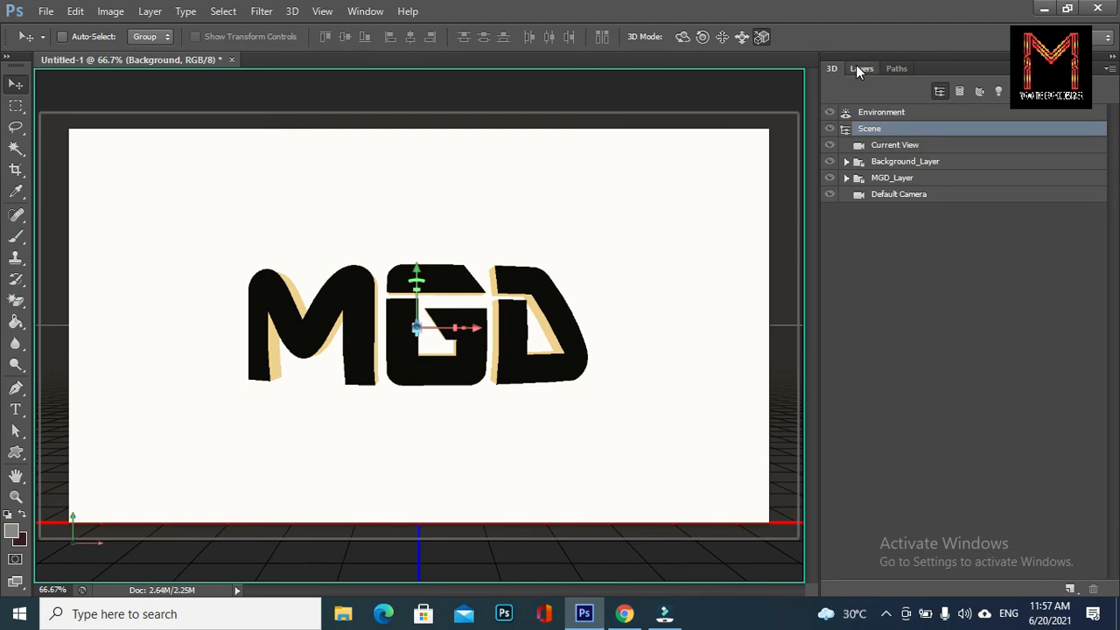
left_click(858, 68)
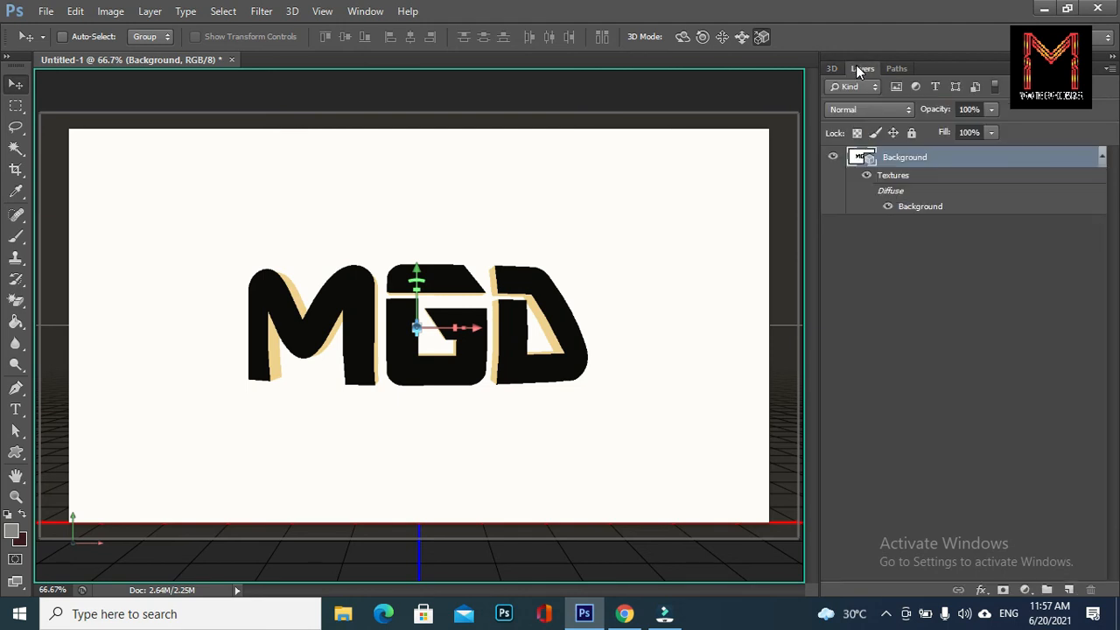
left_click(288, 11)
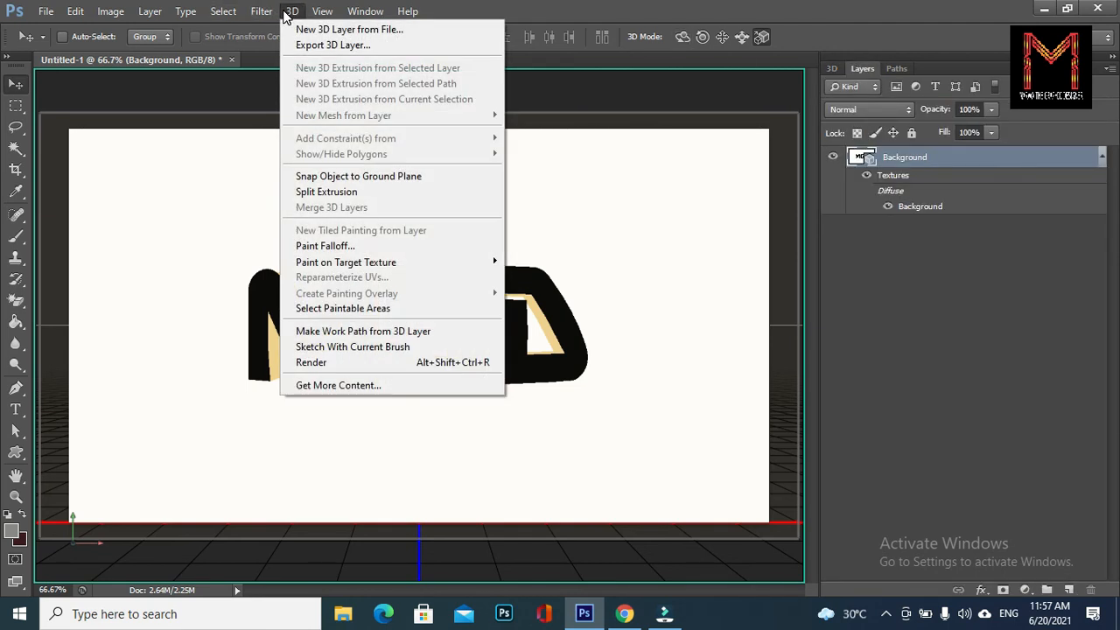
left_click(380, 365)
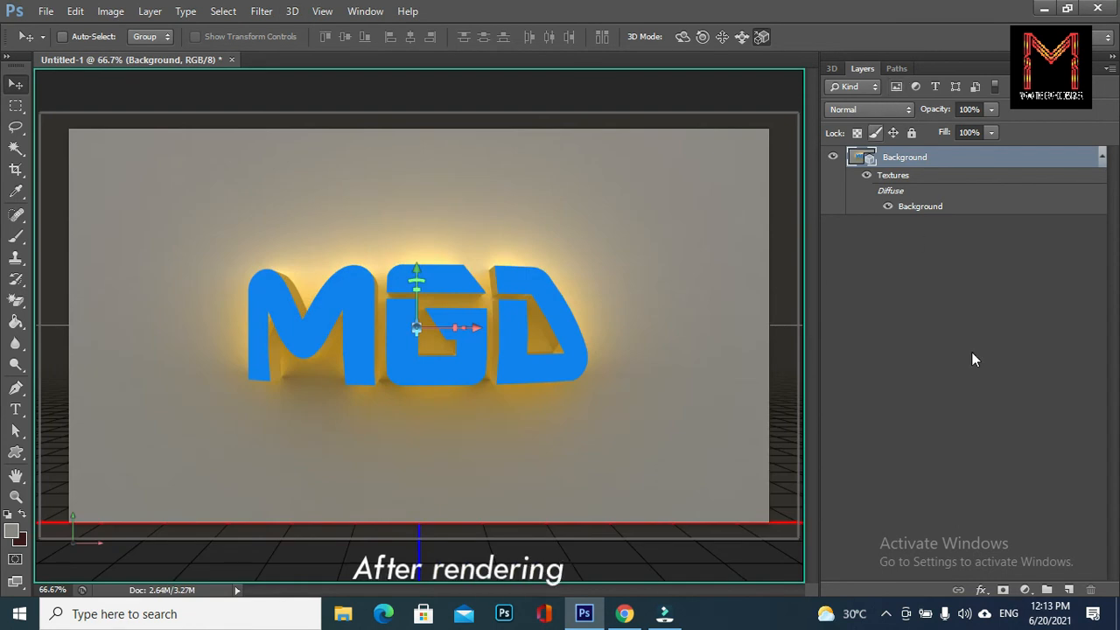
right_click(921, 160)
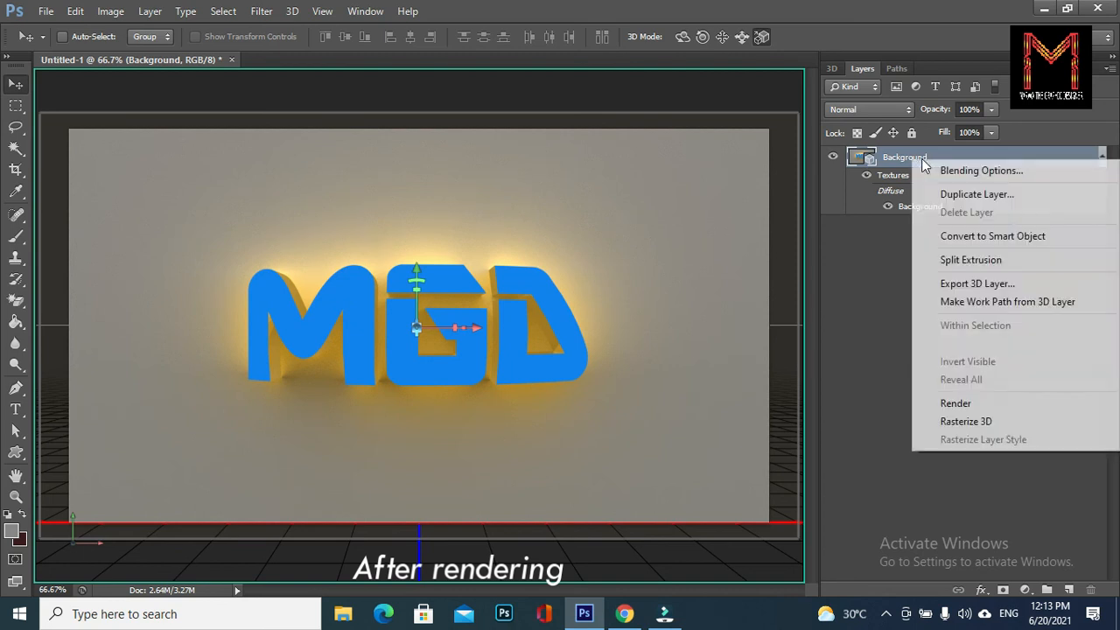
left_click(960, 423)
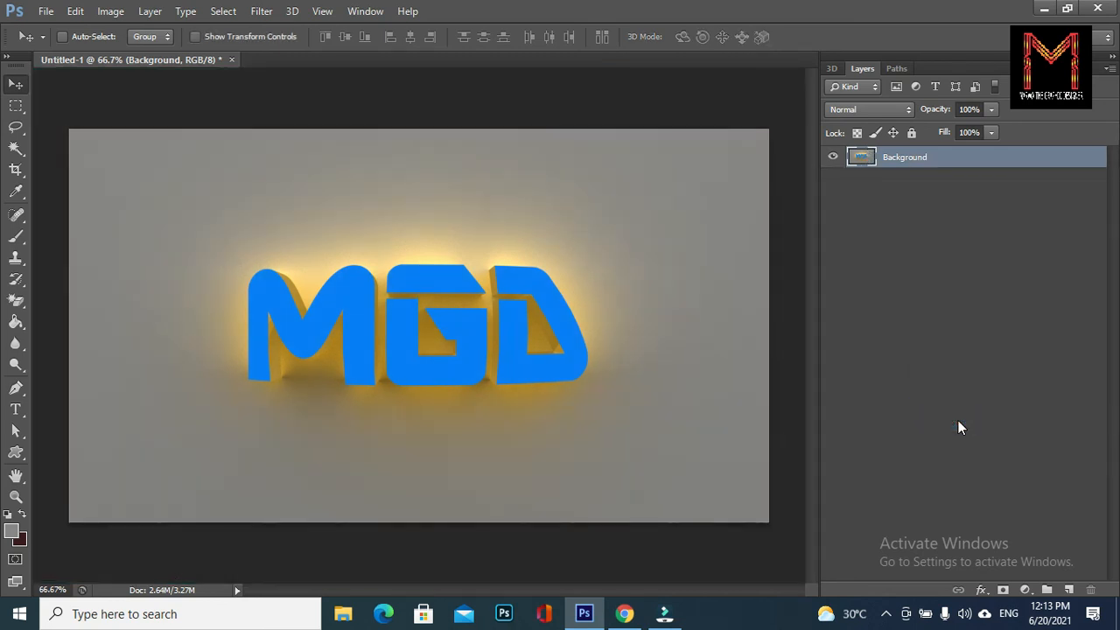
- Select the blue front faces of all three MGD letters with the Magic Wand tool at tolerance 32
left_click(16, 150)
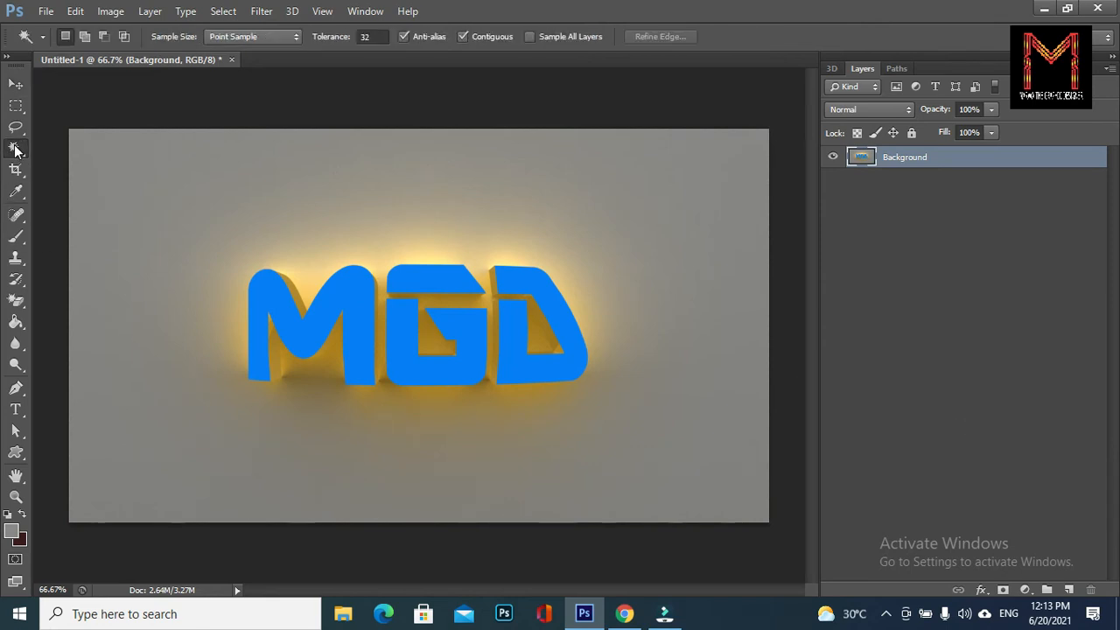
left_click(321, 319)
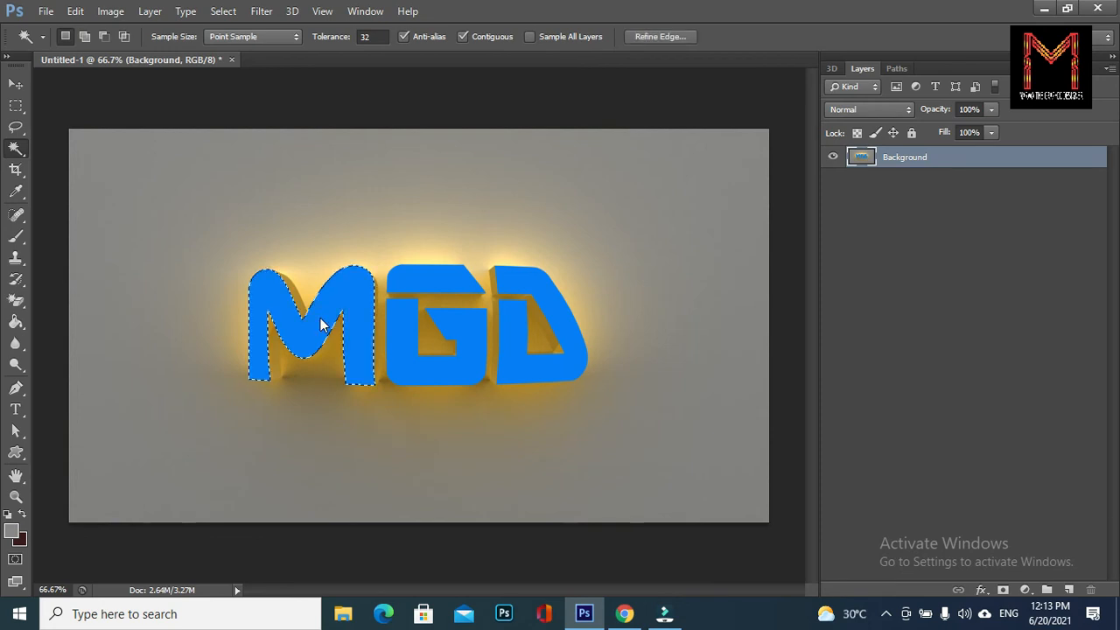
left_click(414, 290)
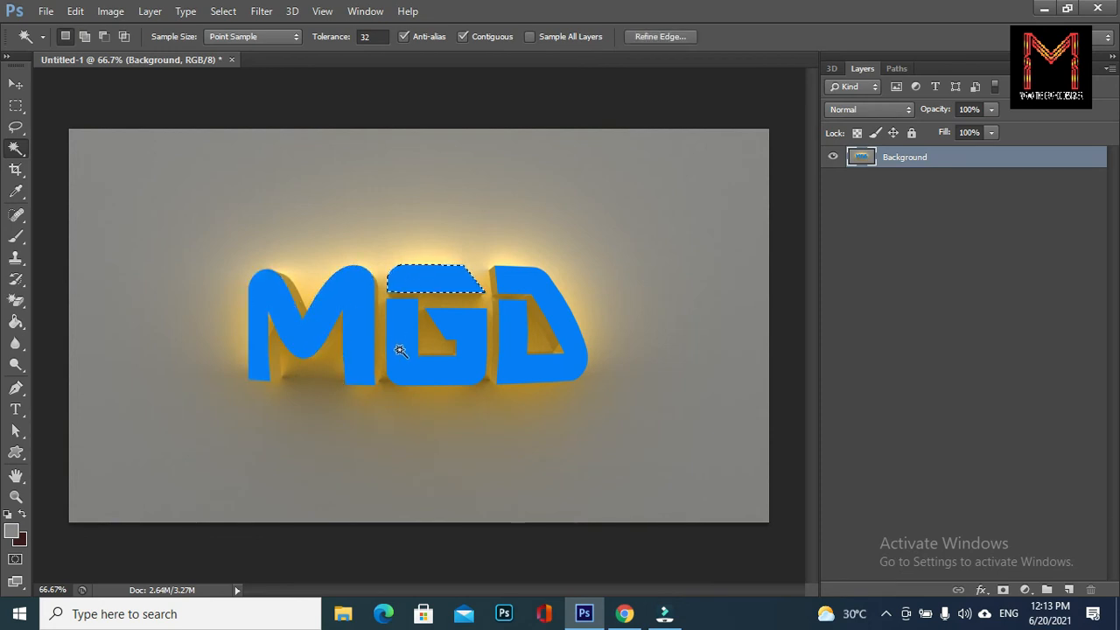
left_click(400, 352)
left_click(321, 324)
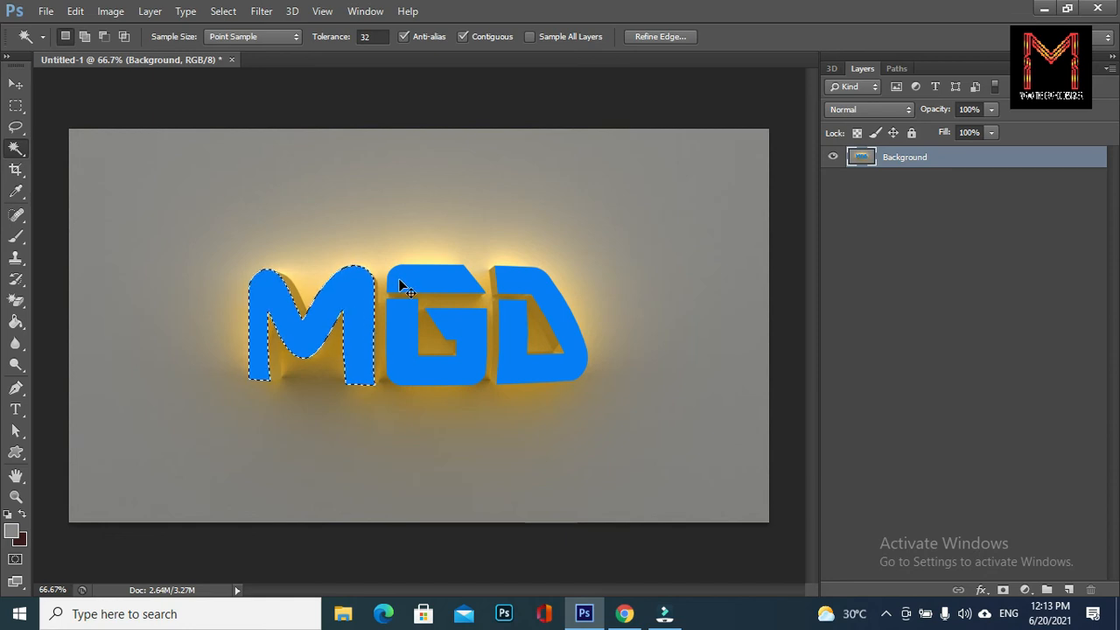
left_click(399, 280, "shift")
left_click(398, 323, "shift")
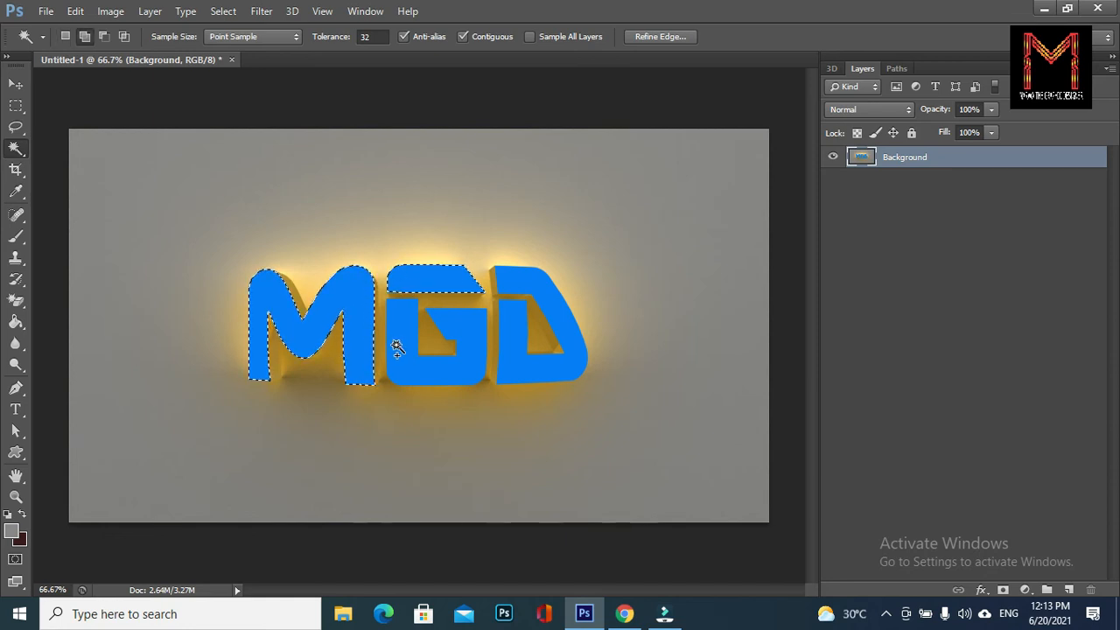
left_click(518, 357, "shift")
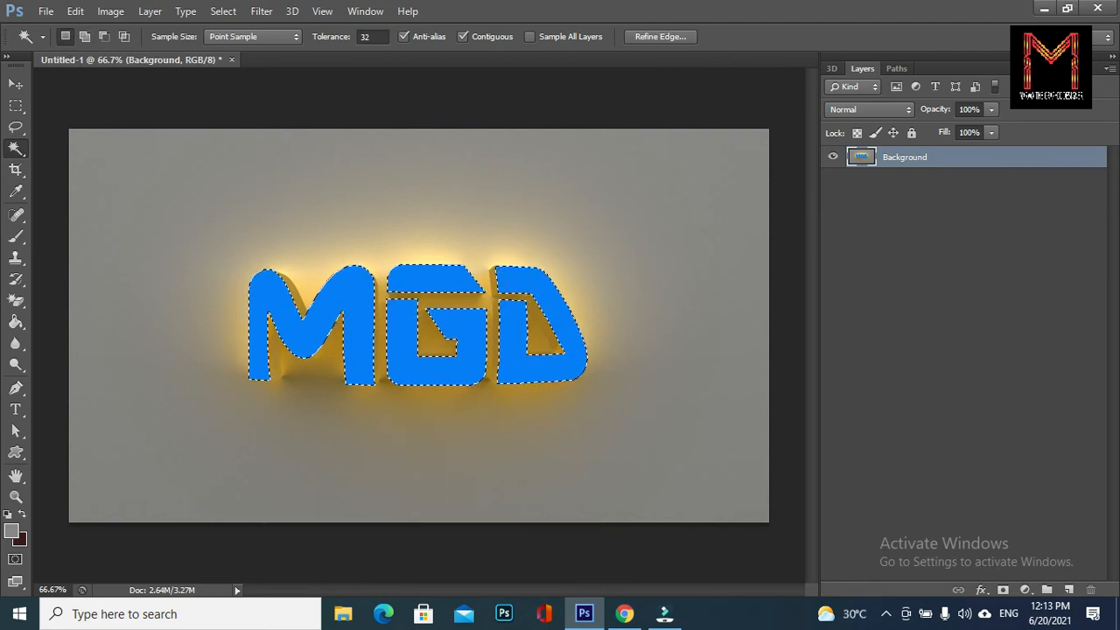
- Add a new empty layer above Background and contract the letter selection by 5 pixels
left_click(1067, 589)
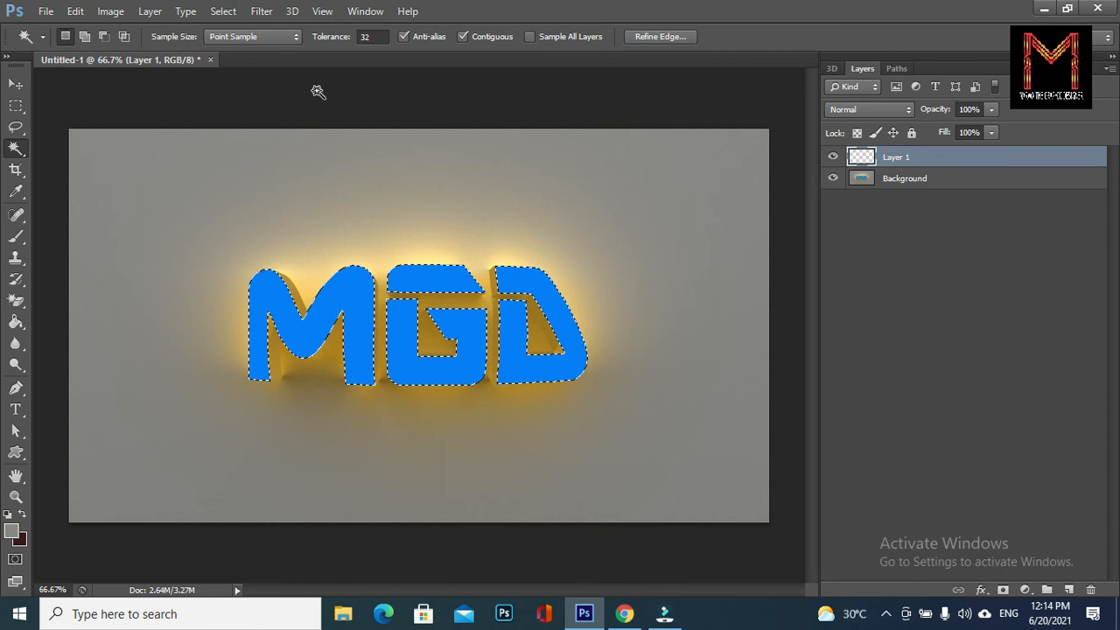
left_click(229, 12)
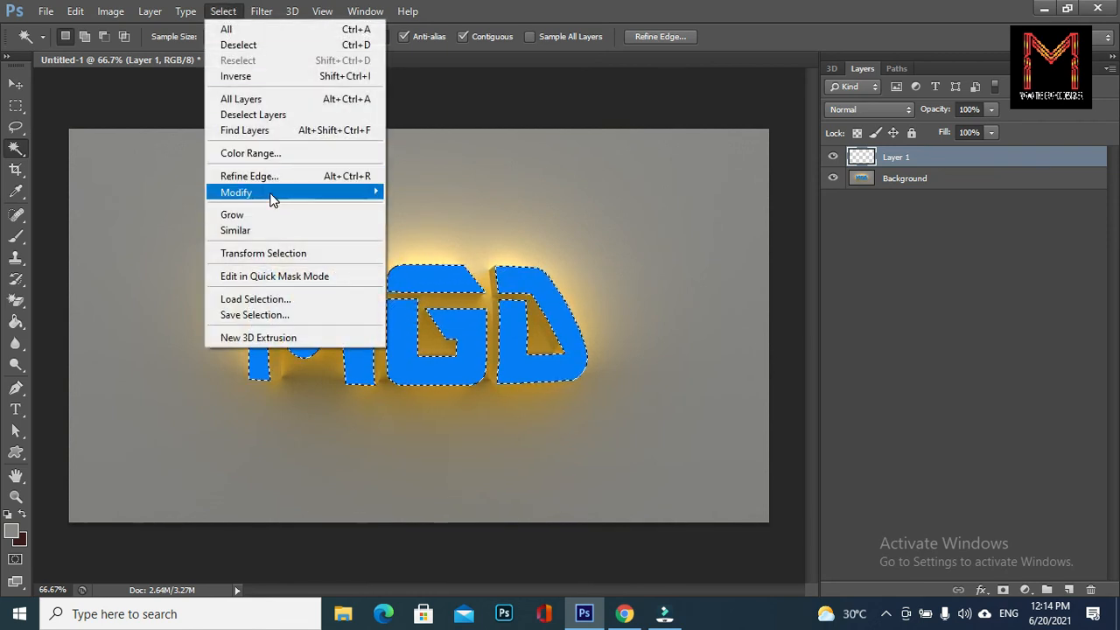
mouse_move(273, 194)
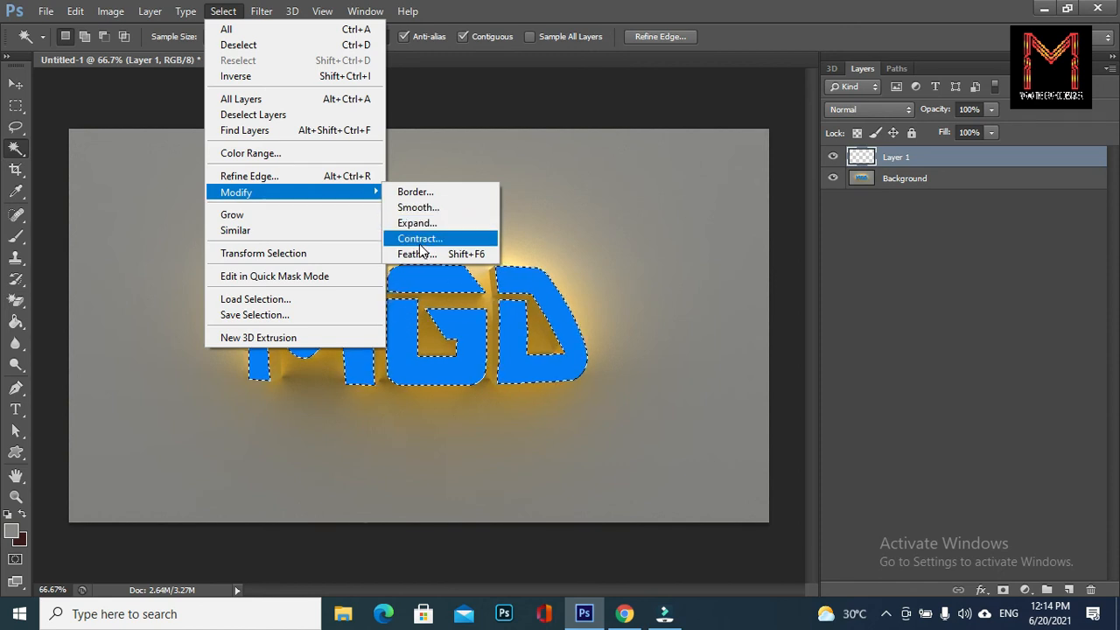
left_click(419, 241)
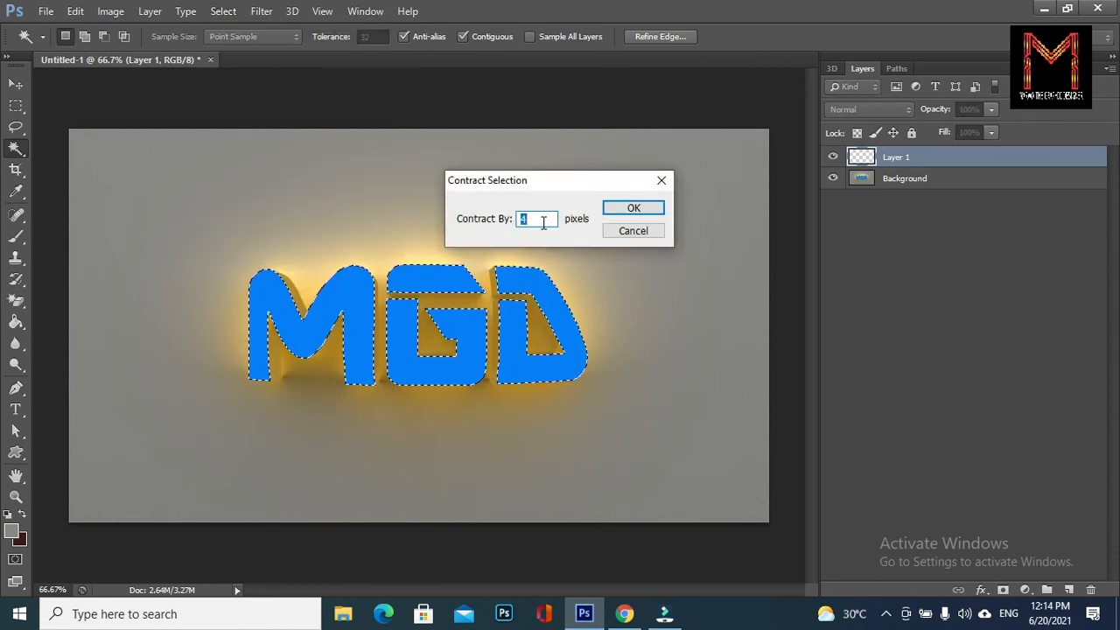
type("5")
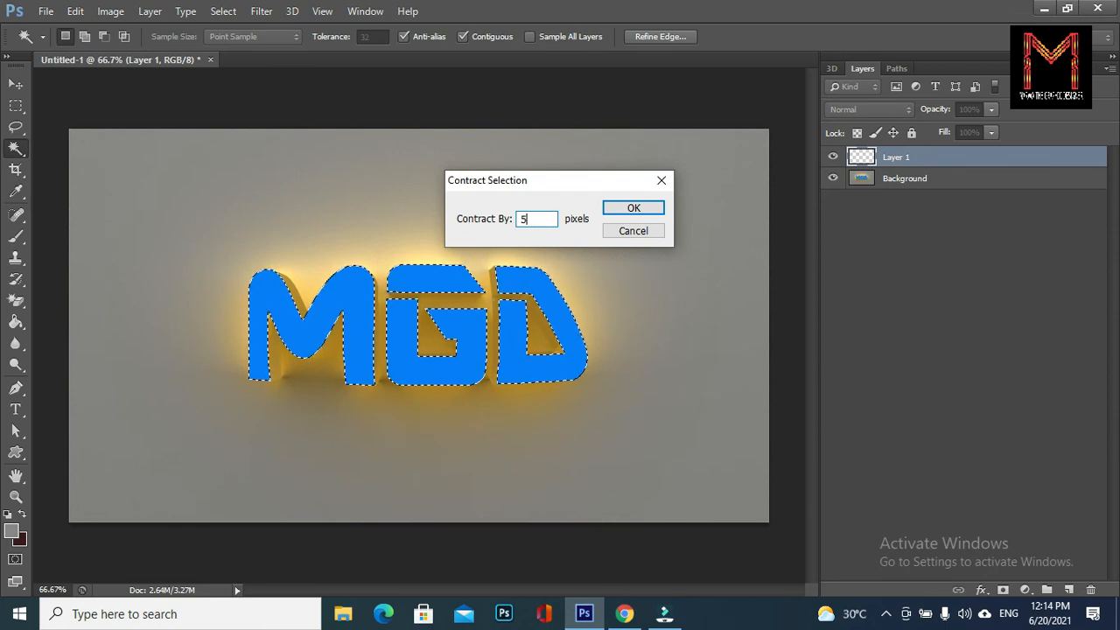
left_click(618, 214)
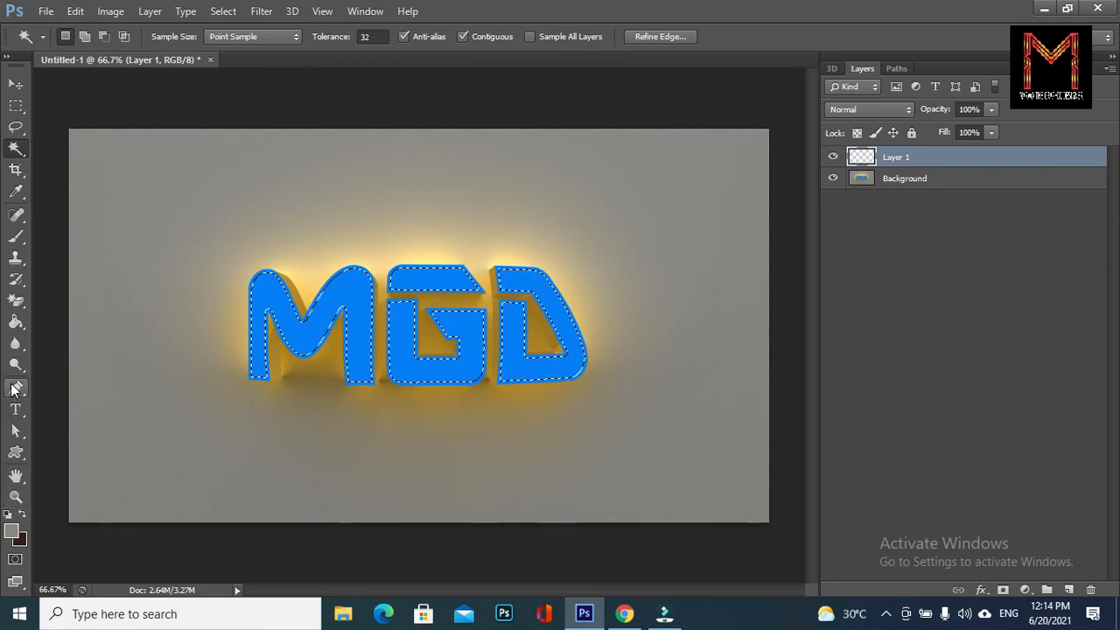
- Fill the contracted letter selection on Layer 1 with the gray foreground color using the Paint Bucket
left_click(17, 194)
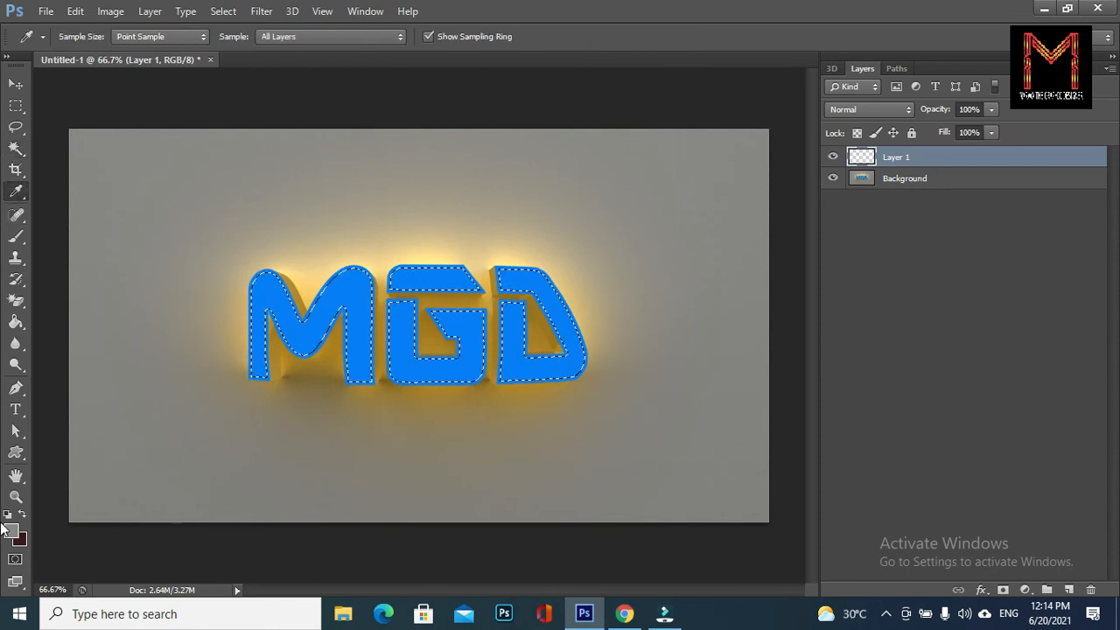
left_click(15, 322)
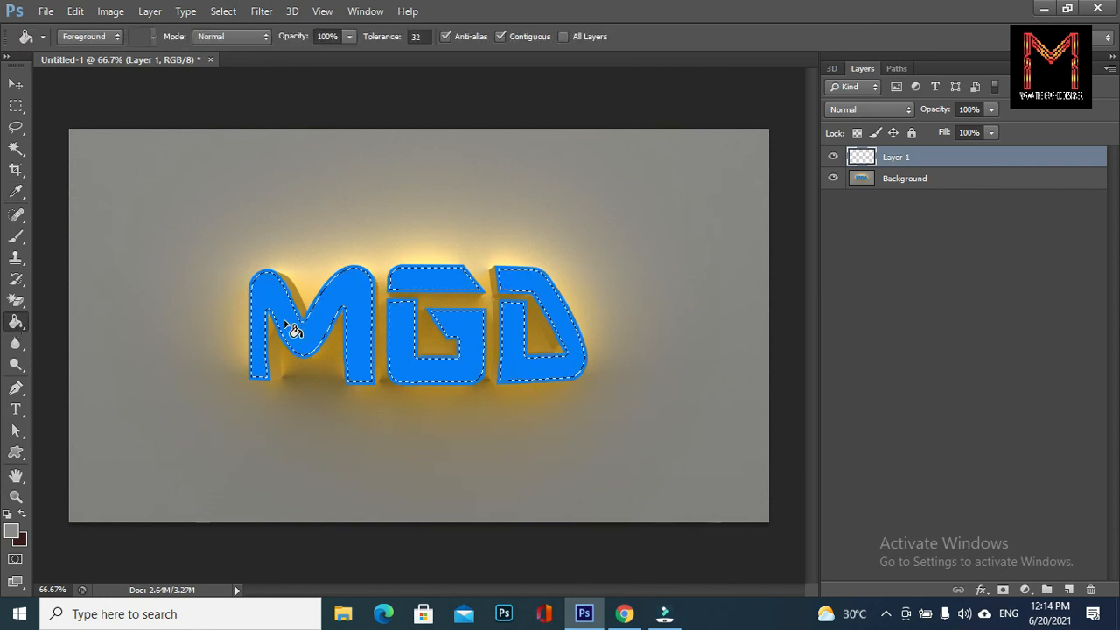
left_click(289, 328)
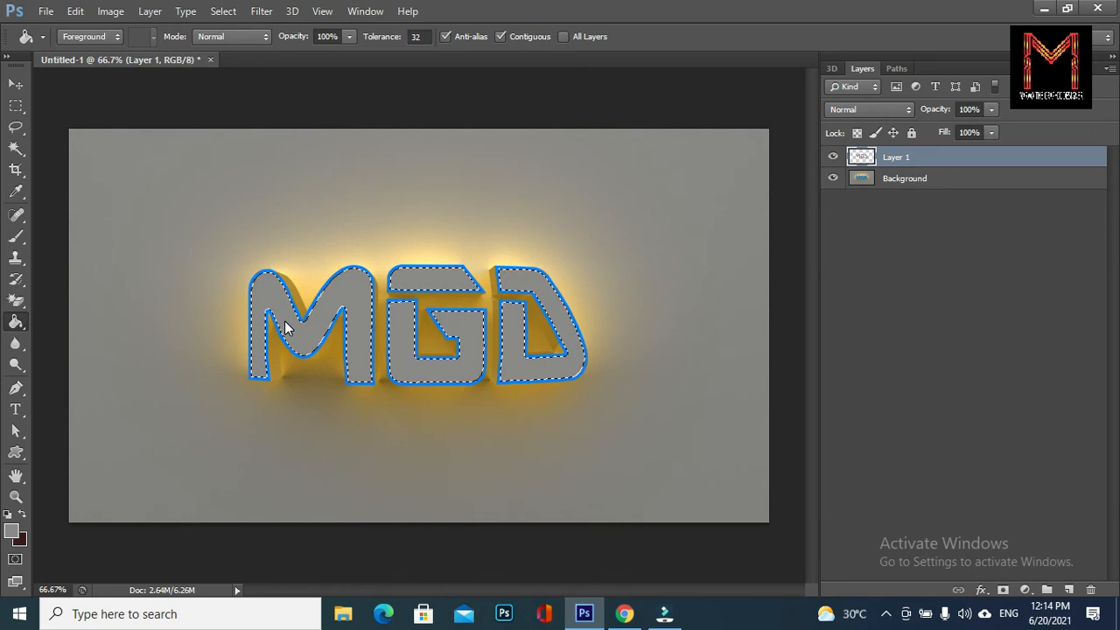
- Invert the letter selection and clear it so that nothing remains selected
left_click(239, 10)
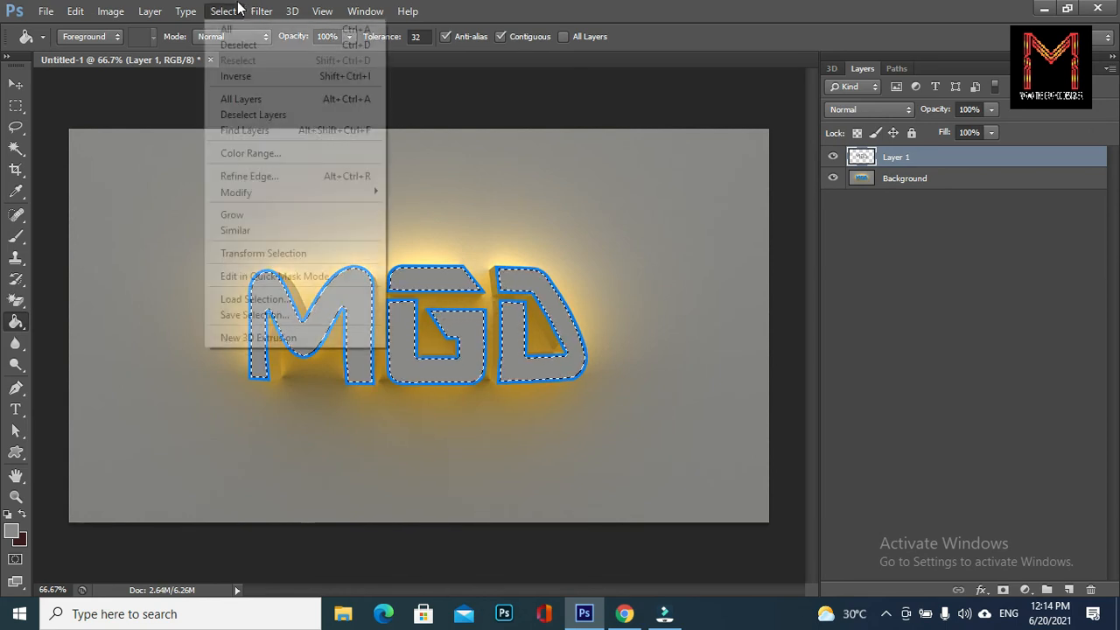
left_click(240, 76)
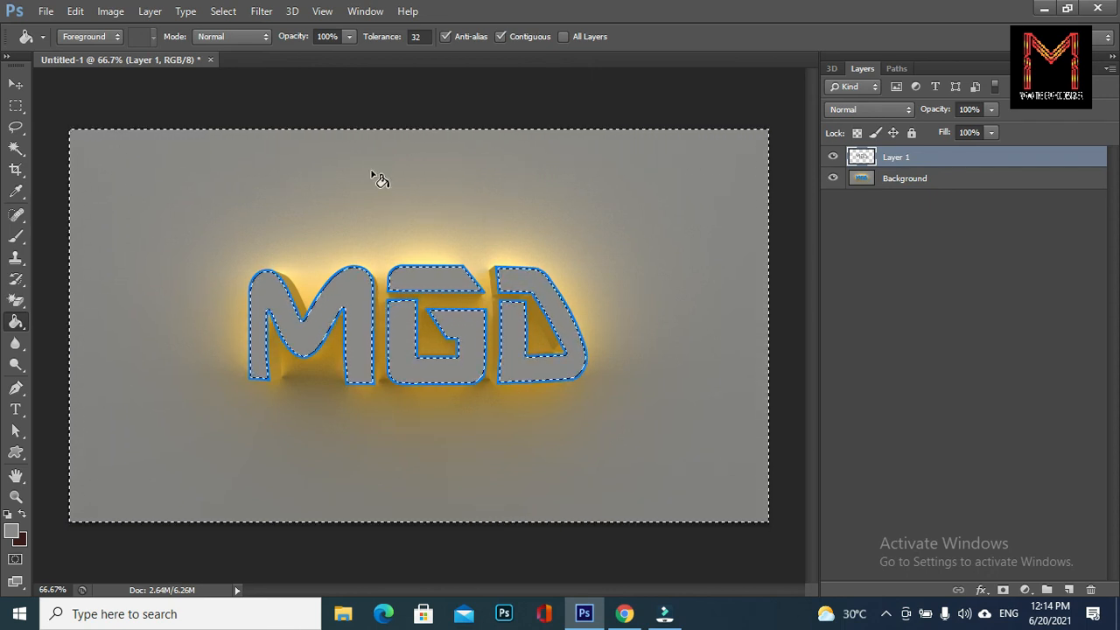
left_click(16, 84)
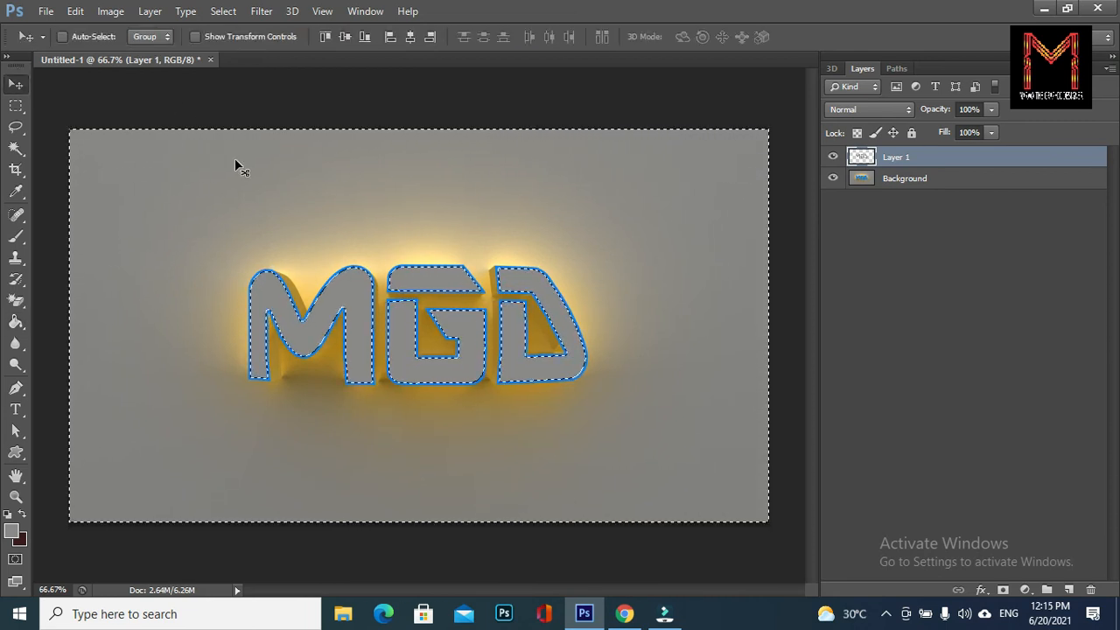
left_click(16, 148)
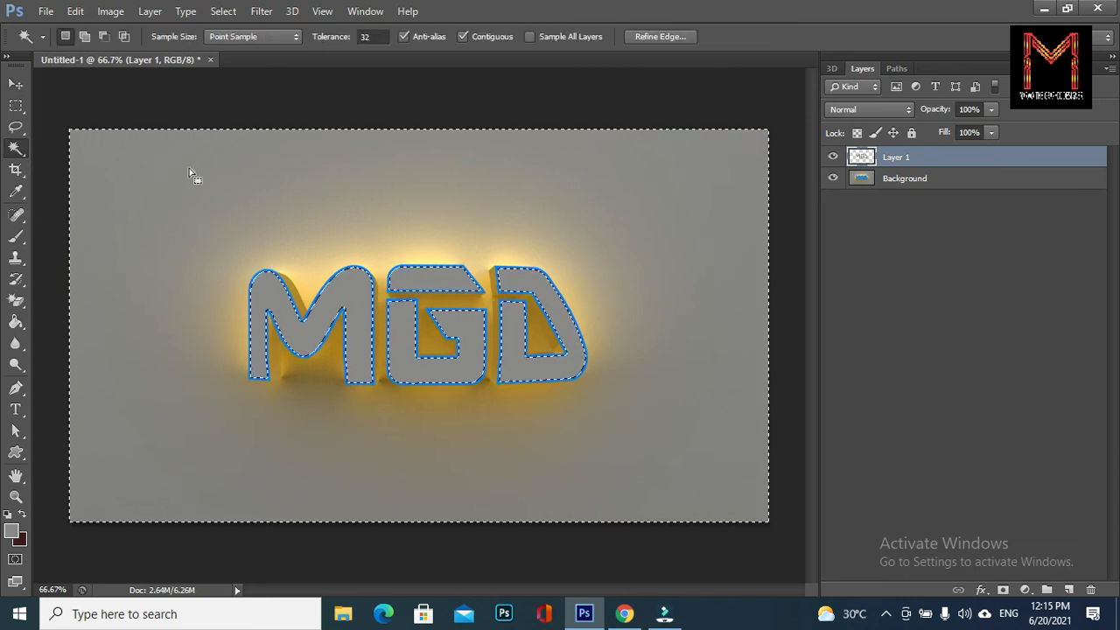
right_click(216, 182)
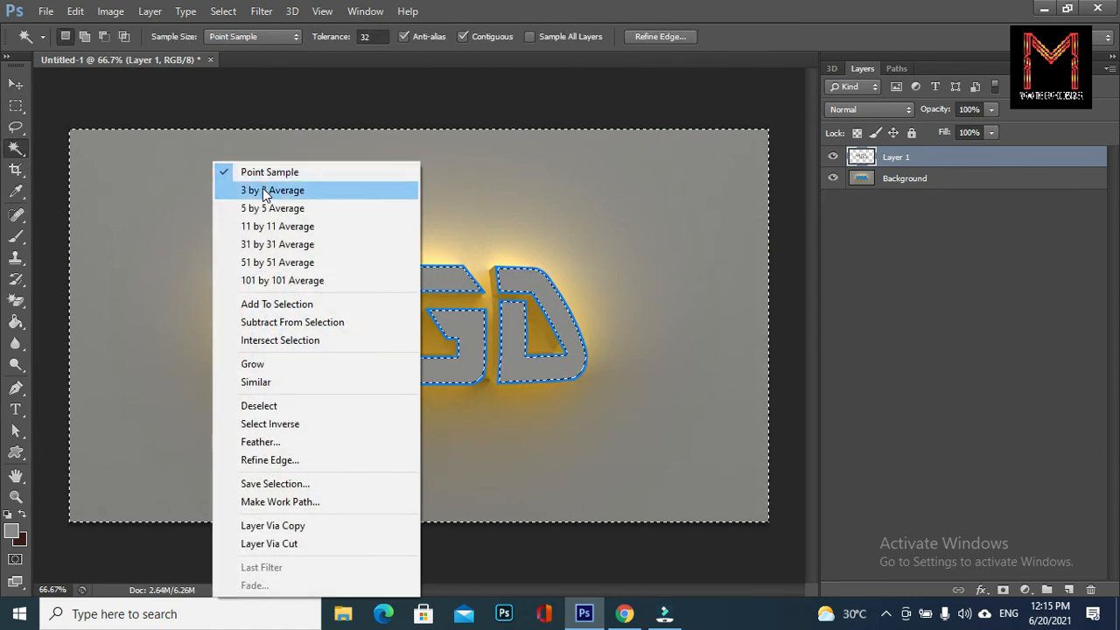
left_click(259, 406)
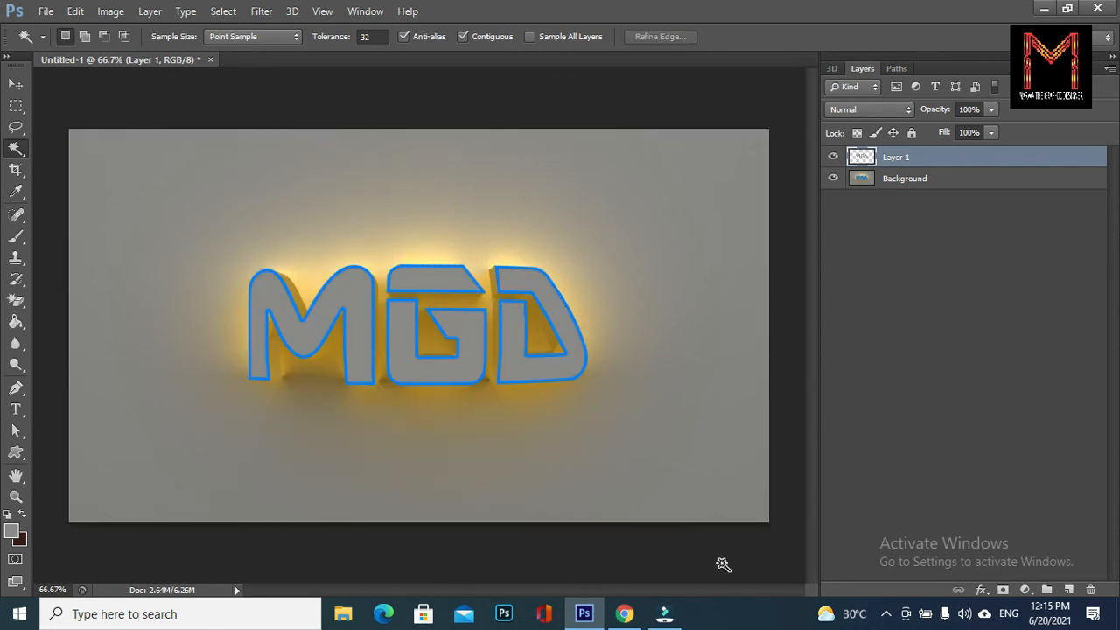
- Add a Color Balance adjustment above Layer 1 with midtones at about +82 Cyan–Red, -79 Magenta–Green and -1 Yellow–Blue
left_click(1022, 590)
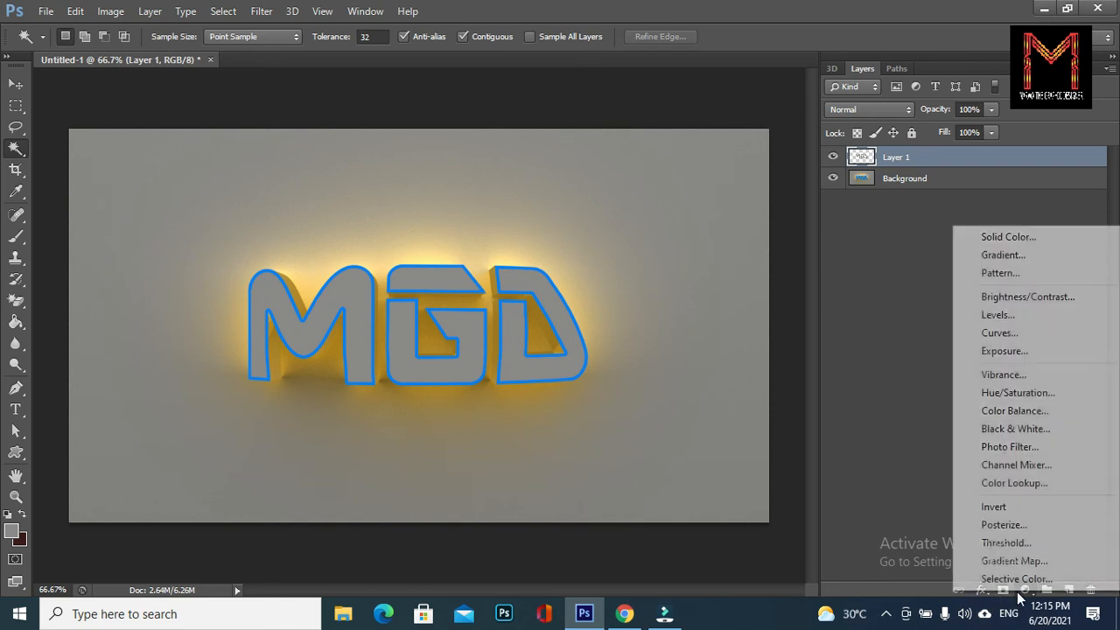
left_click(987, 410)
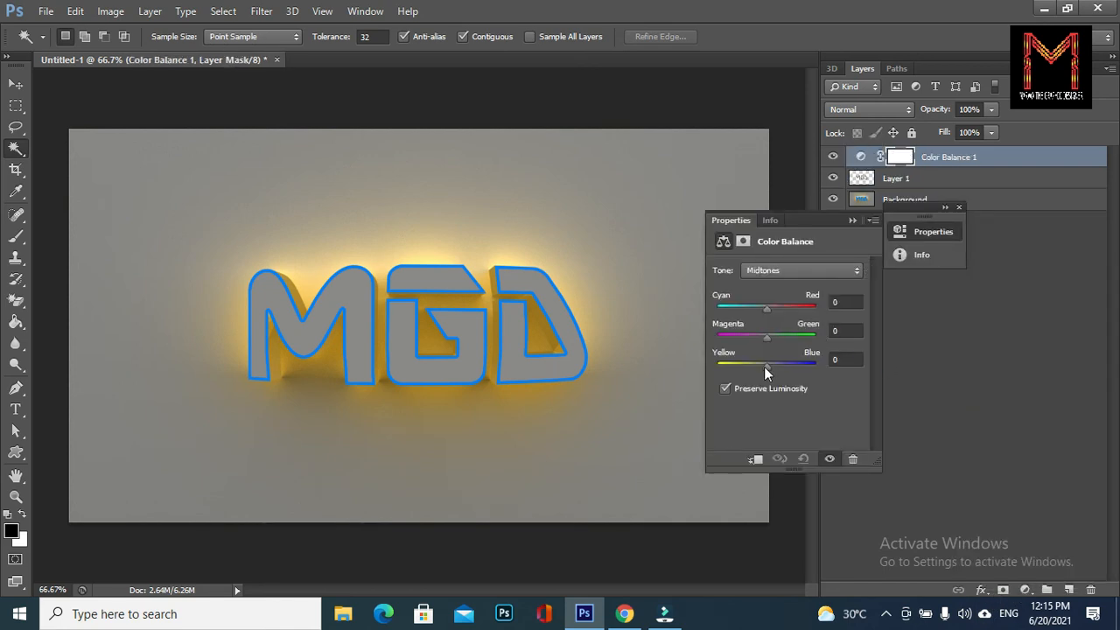
left_click_drag(766, 368, 800, 359)
left_click_drag(766, 308, 807, 307)
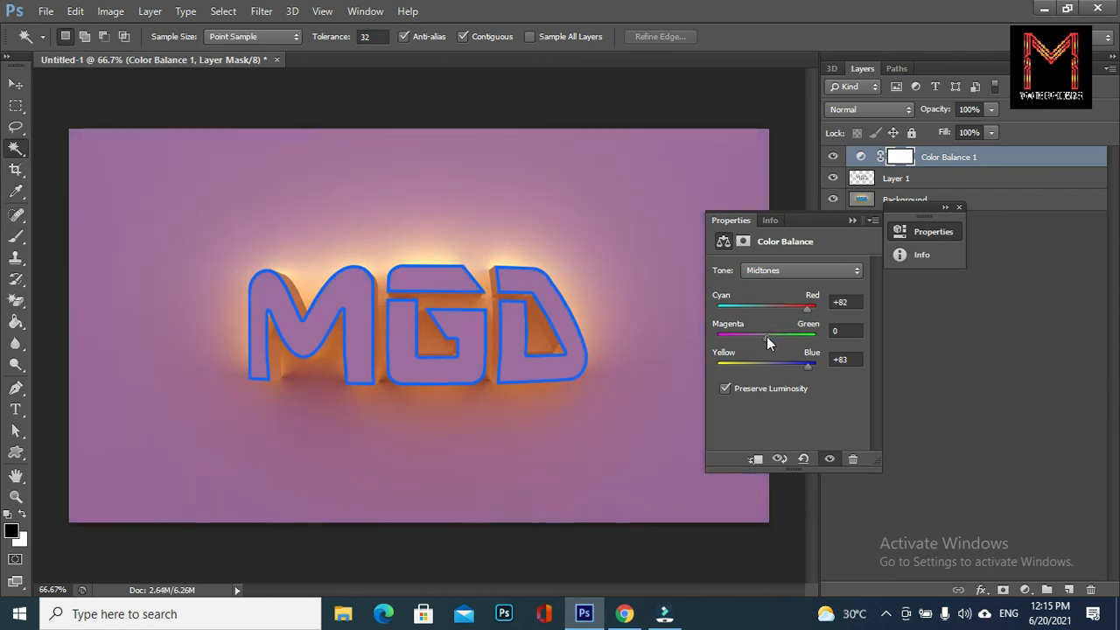
left_click_drag(768, 337, 728, 342)
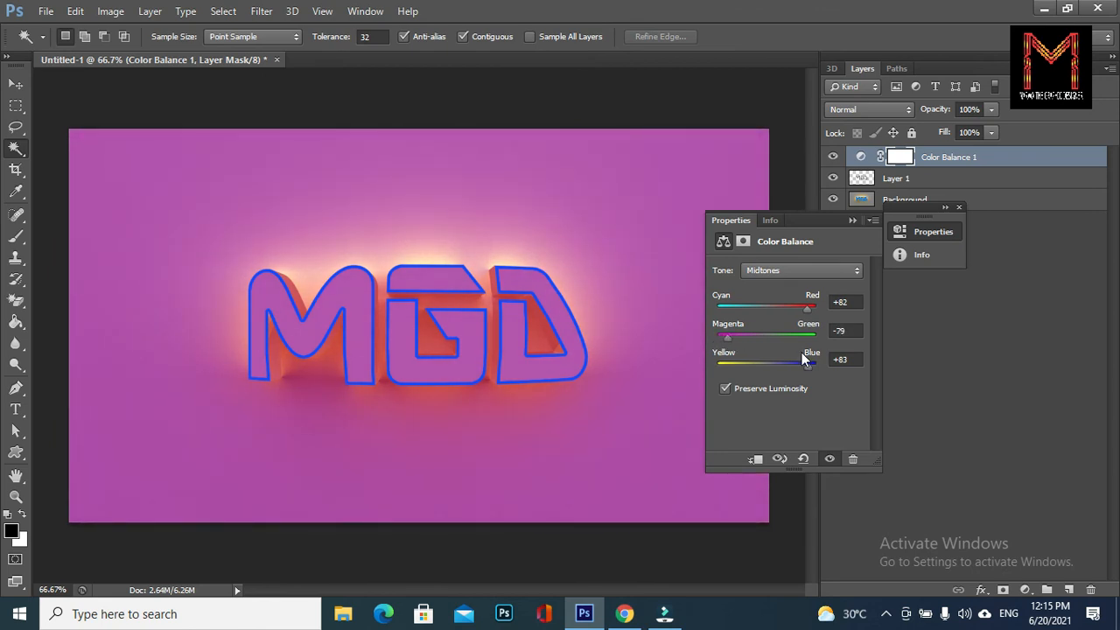
left_click_drag(781, 367, 764, 365)
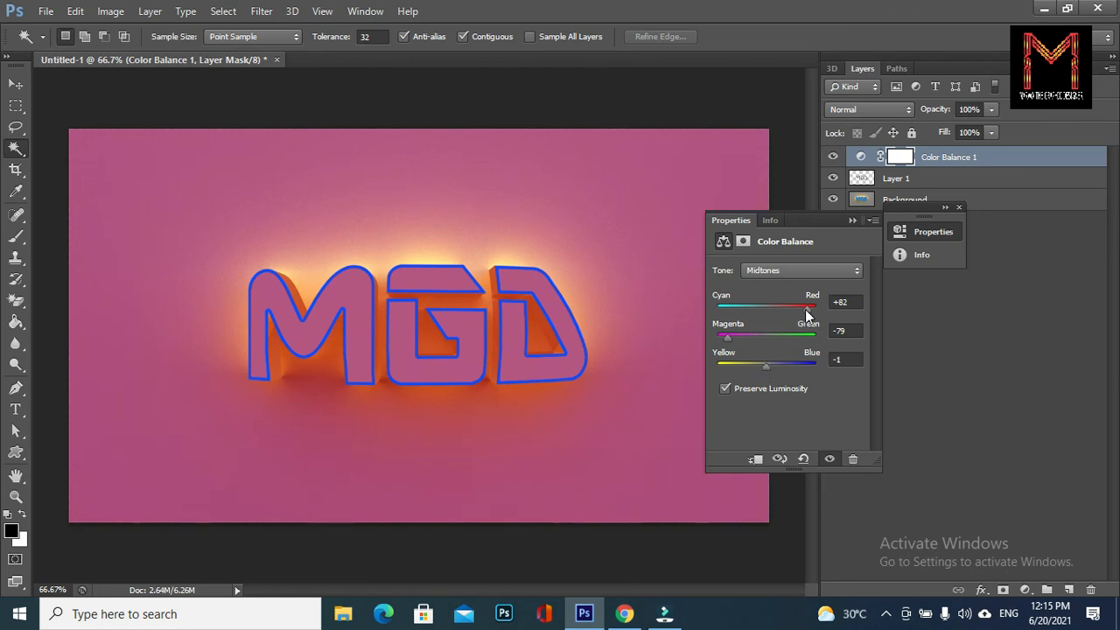
mouse_move(806, 308)
left_mouse_down()
mouse_move(722, 307)
mouse_move(804, 308)
left_mouse_up()
left_click(959, 208)
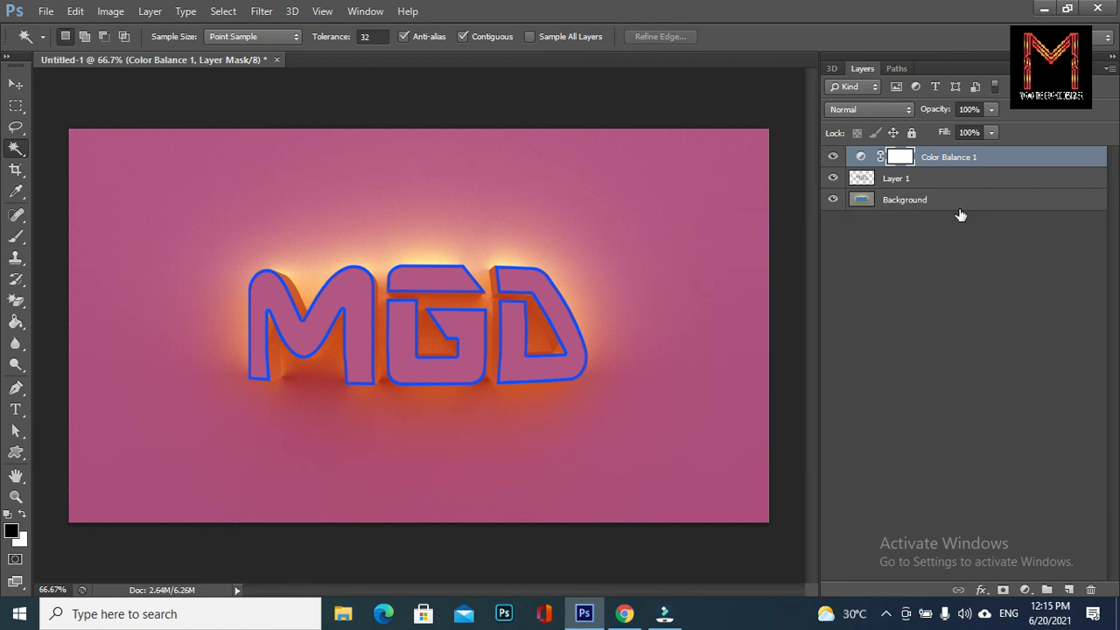
- Add a Levels adjustment directly above Layer 1 with the black input at 73 and the midtone input at 1.18
left_click(918, 184)
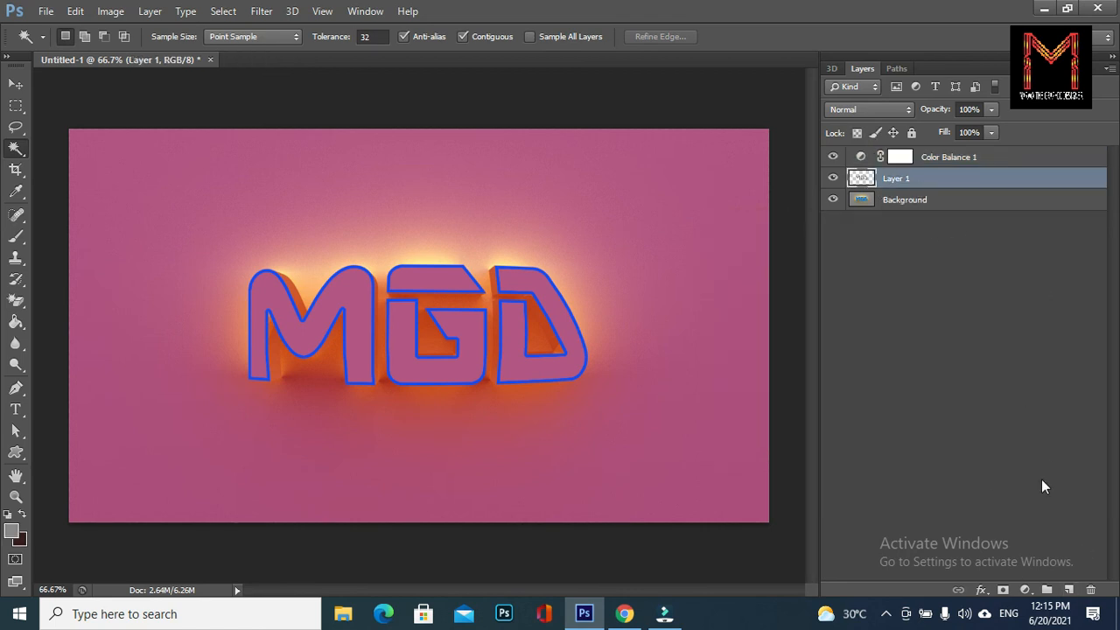
left_click(1026, 590)
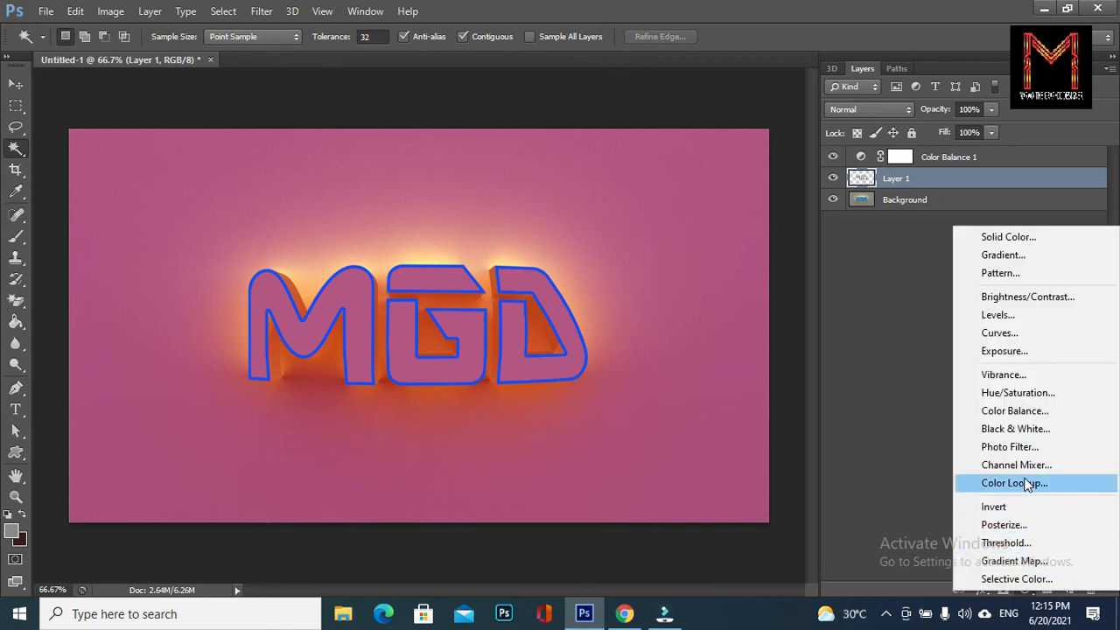
left_click(1032, 321)
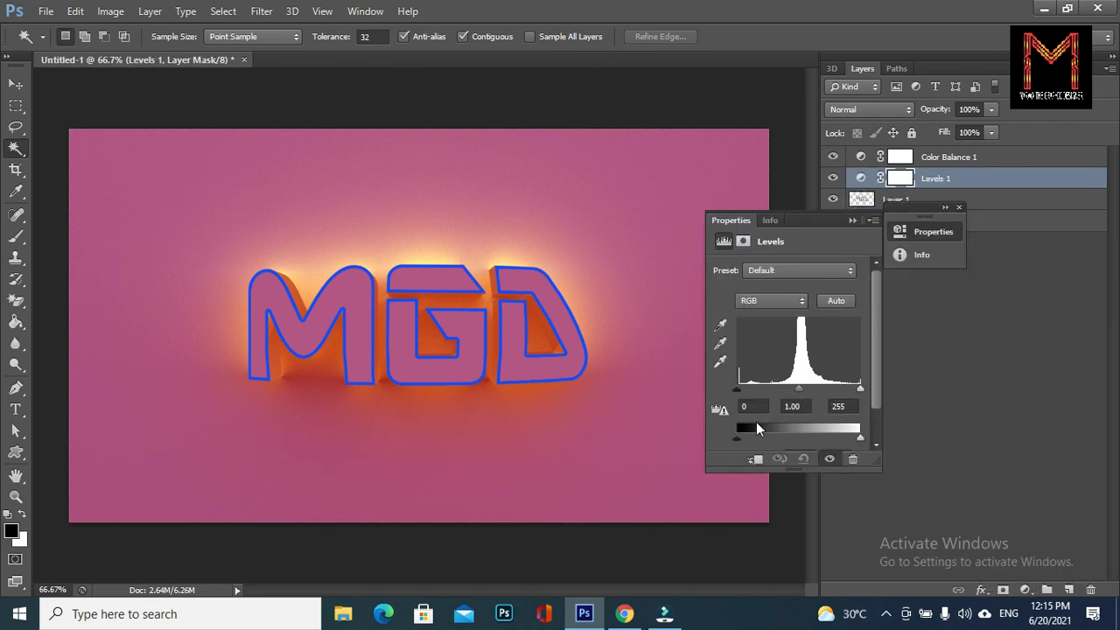
left_click_drag(737, 391, 756, 393)
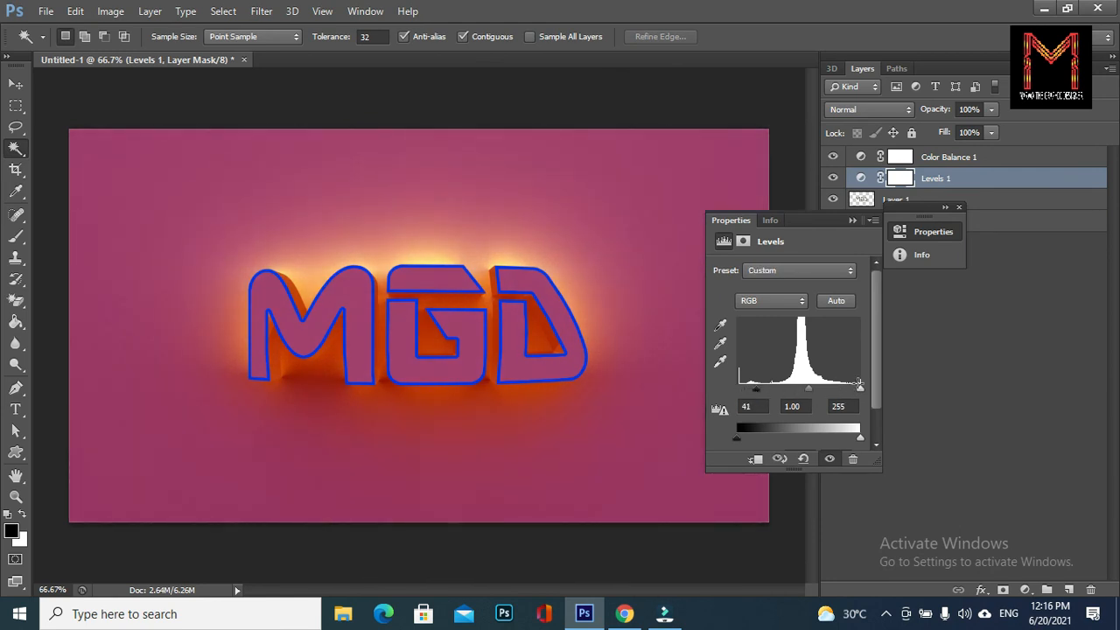
left_click_drag(861, 391, 804, 388)
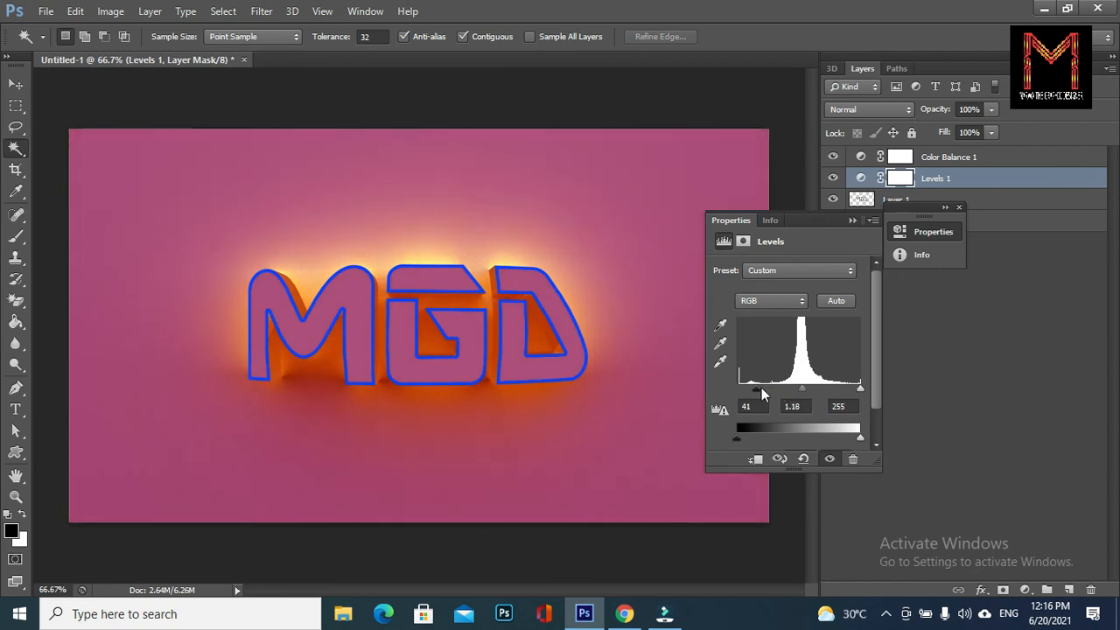
mouse_move(757, 391)
left_mouse_down()
mouse_move(796, 396)
mouse_move(773, 396)
left_mouse_up()
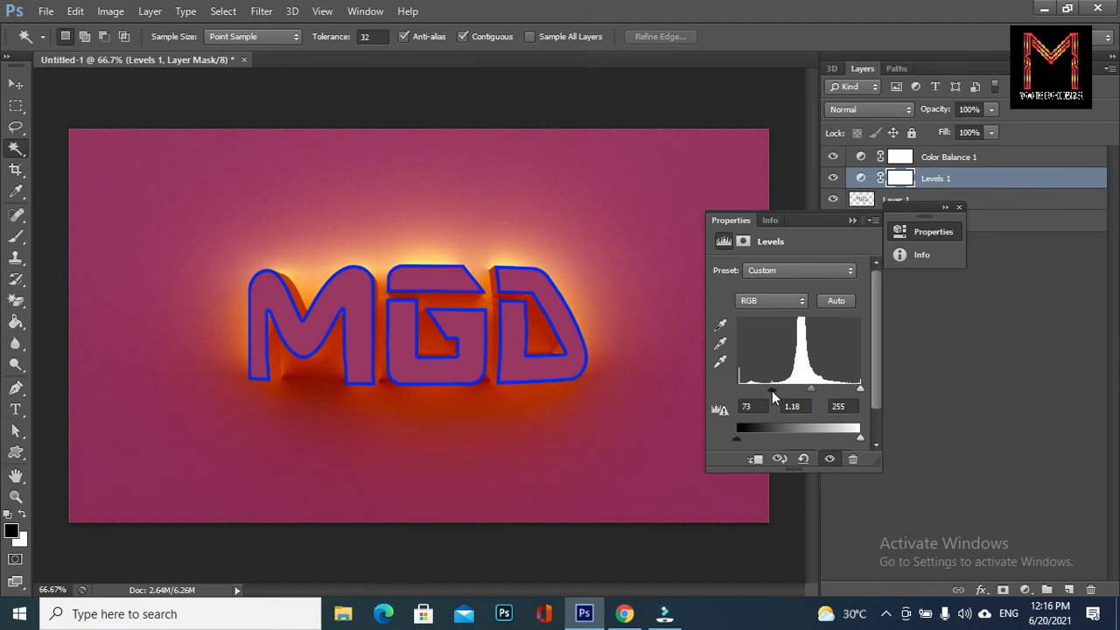
left_click(959, 208)
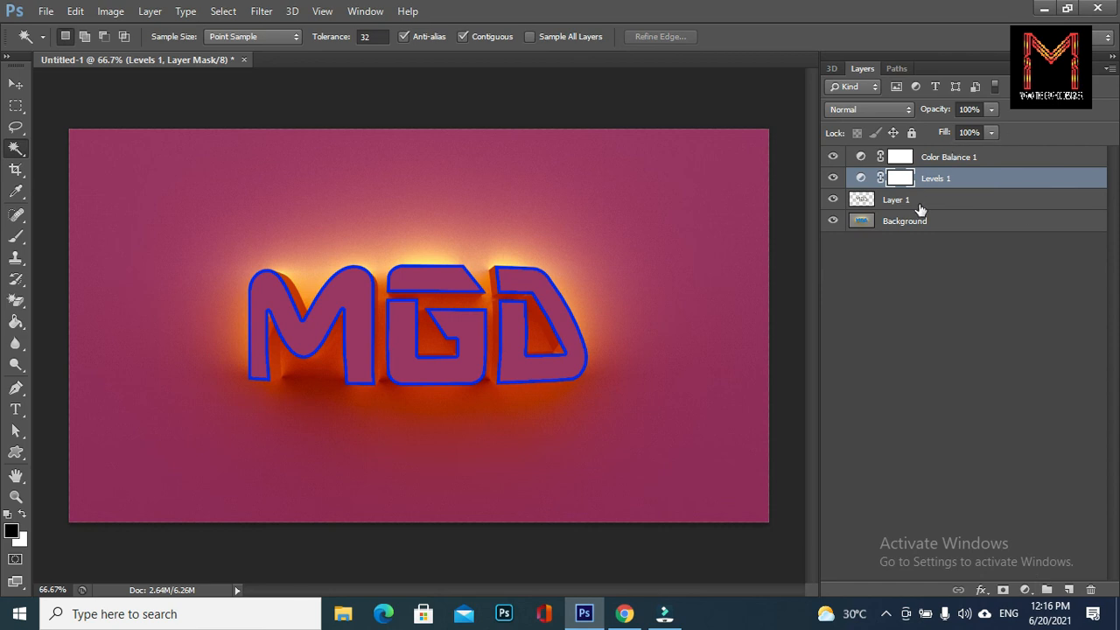
- Add a Vibrance adjustment directly above Layer 1 with Vibrance at +82 and Saturation at -19, leaving no layer selected
left_click(920, 208)
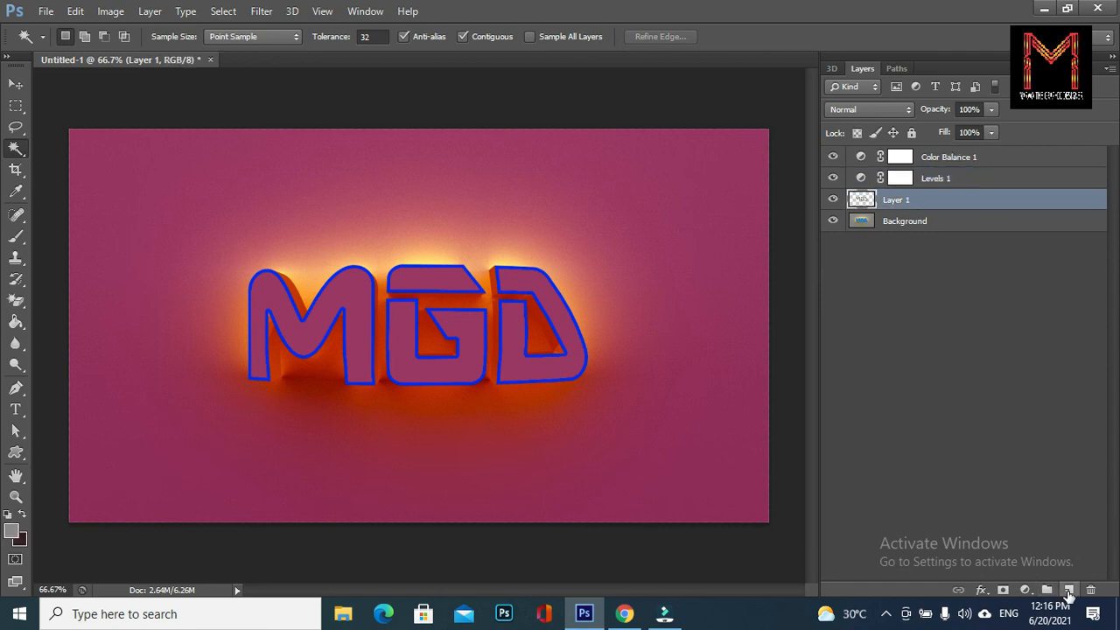
left_click(1068, 592)
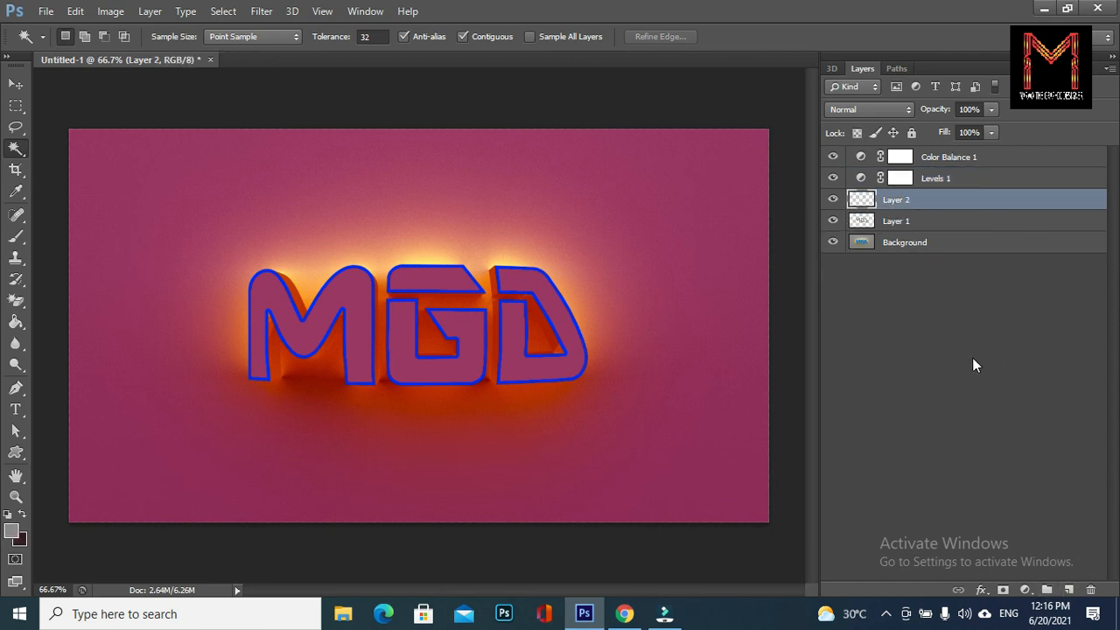
key("ctrl+z")
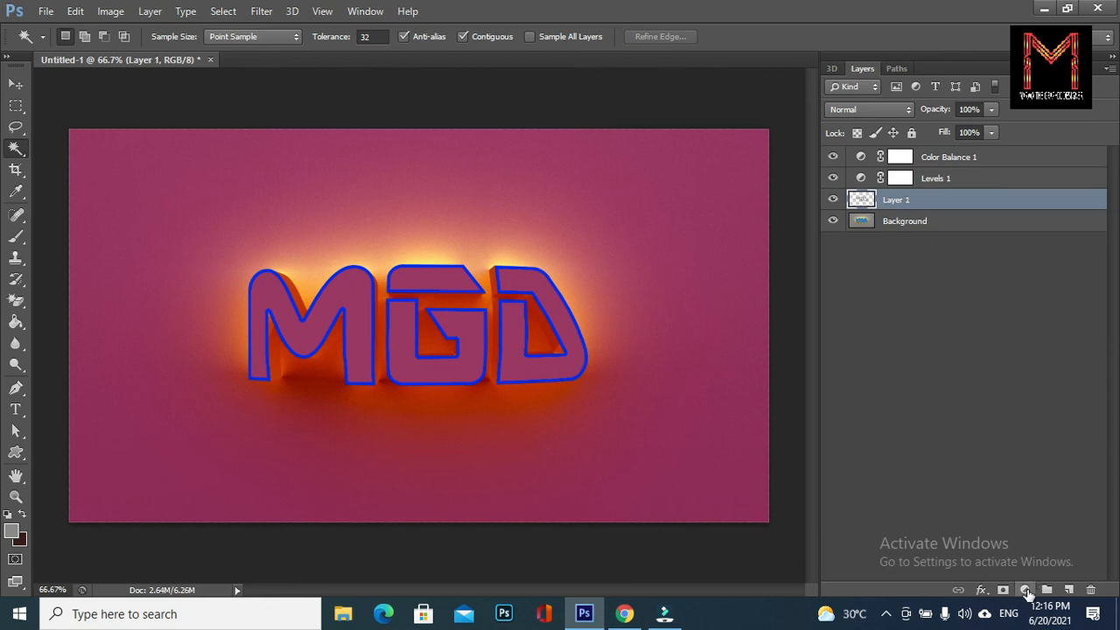
left_click(1024, 590)
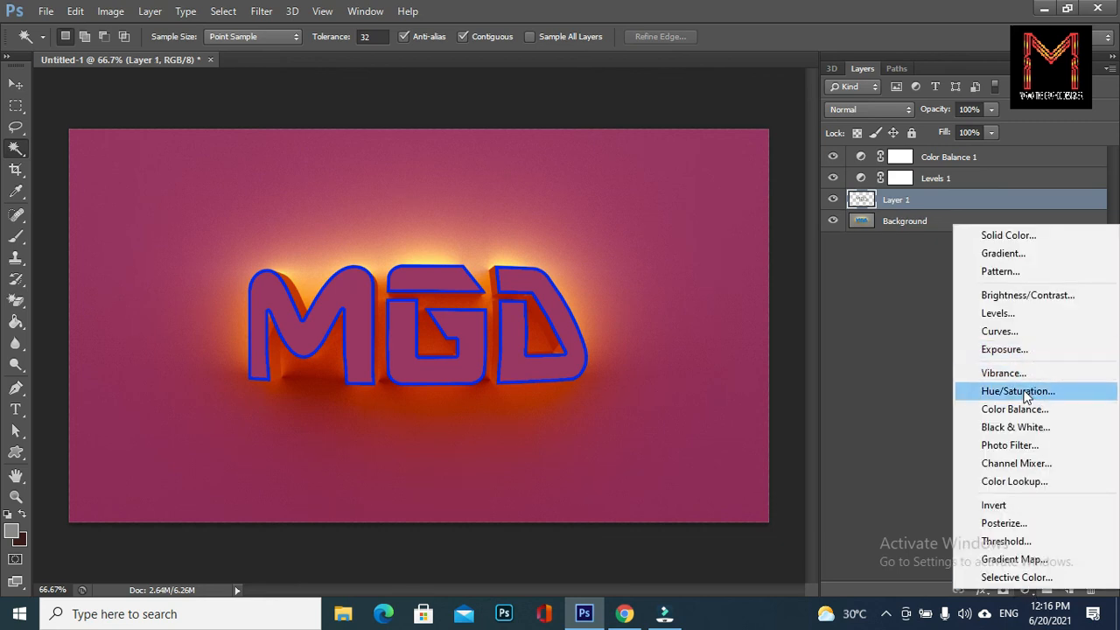
left_click(1022, 374)
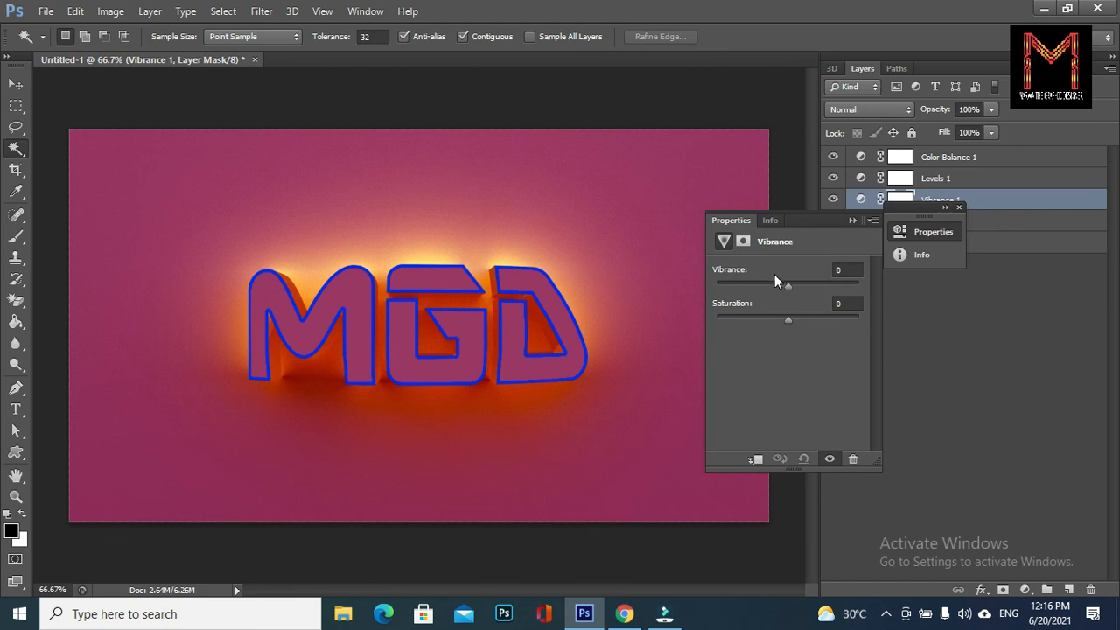
left_click_drag(789, 287, 814, 288)
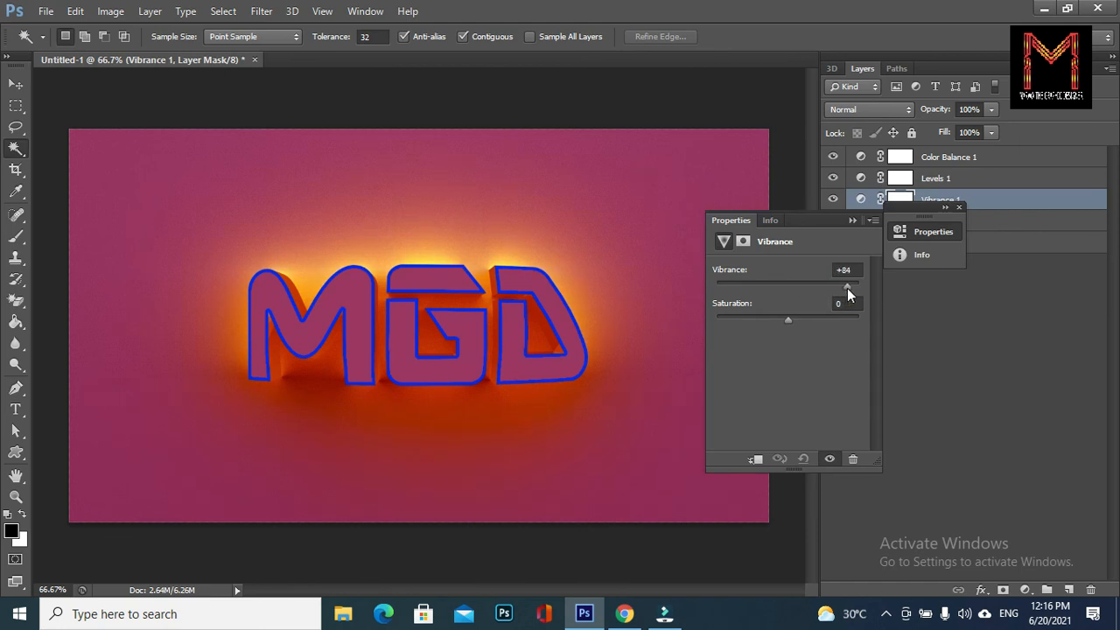
mouse_move(825, 285)
left_mouse_down()
mouse_move(777, 287)
mouse_move(845, 293)
left_mouse_up()
mouse_move(788, 320)
left_mouse_down()
mouse_move(749, 317)
mouse_move(807, 321)
mouse_move(774, 320)
left_mouse_up()
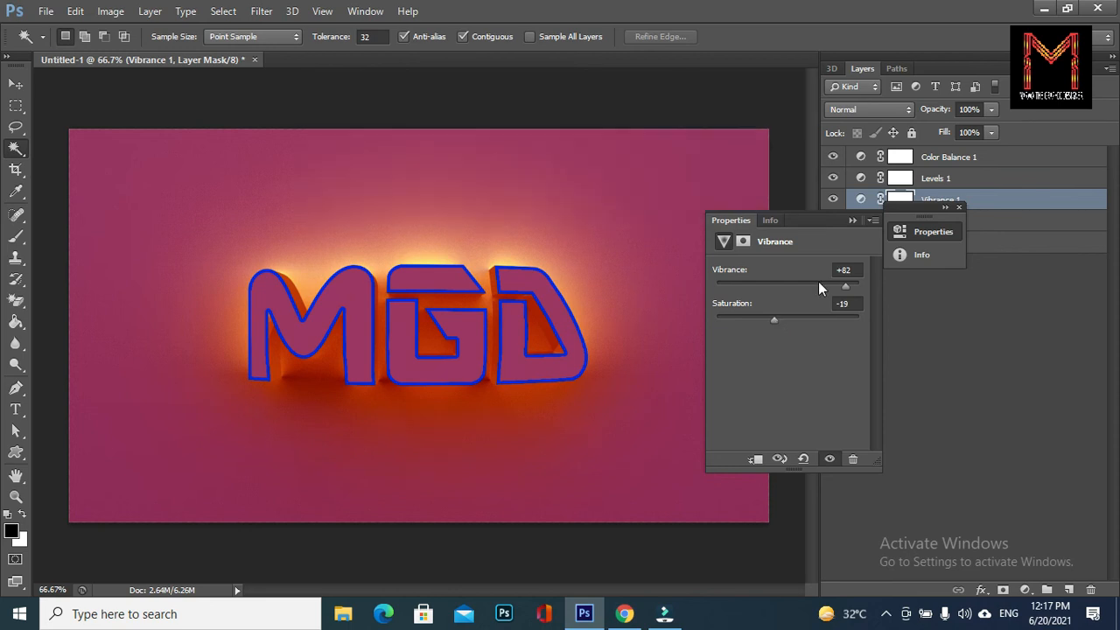
left_click(987, 392)
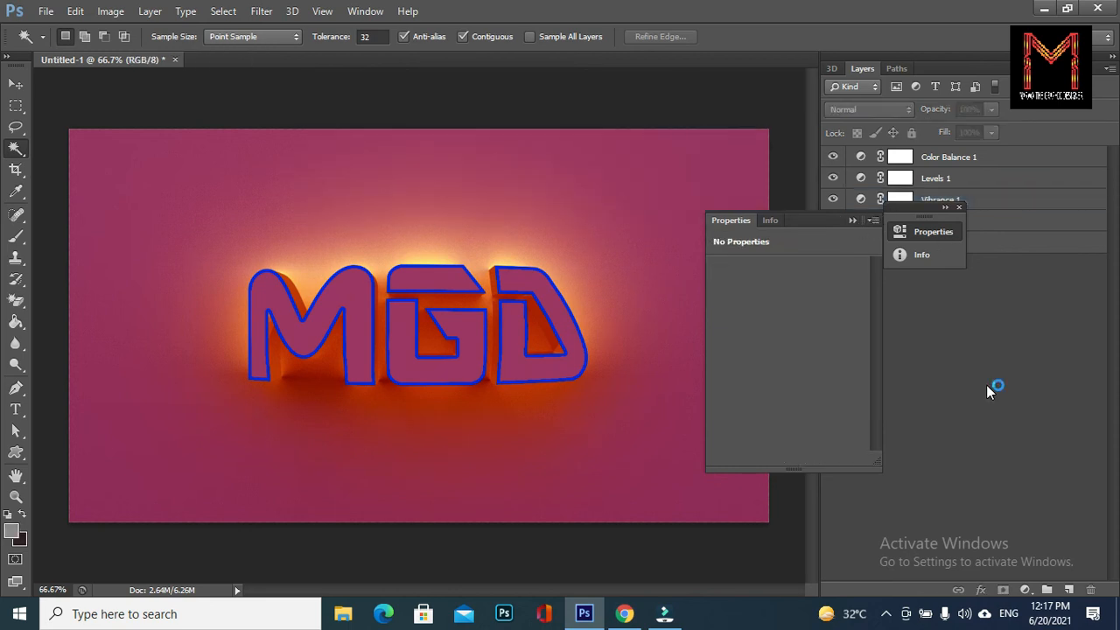
left_click(960, 208)
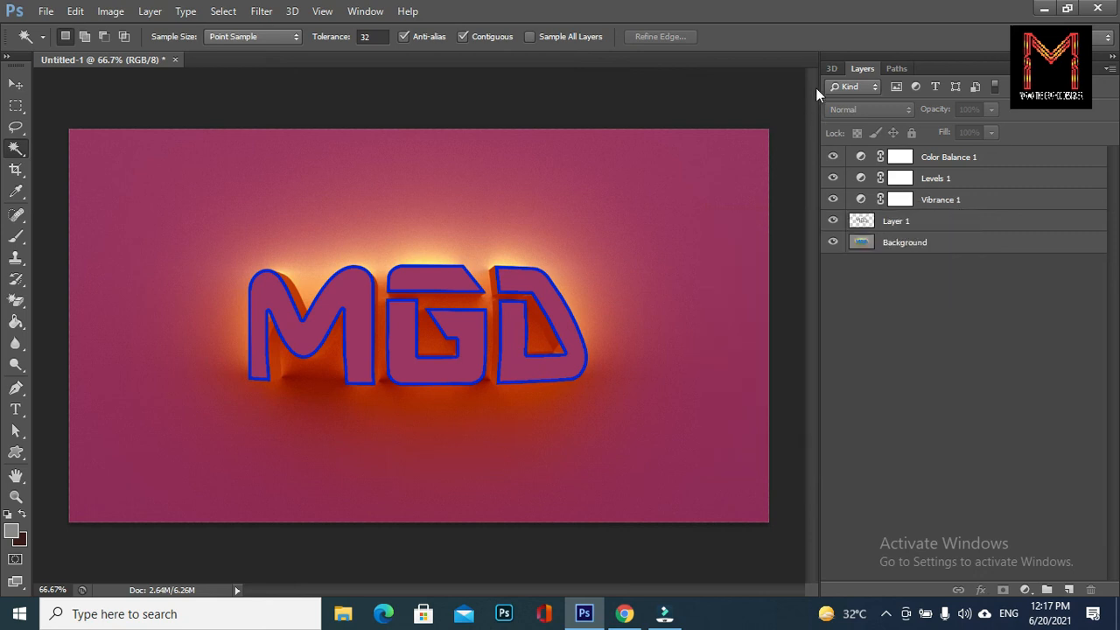